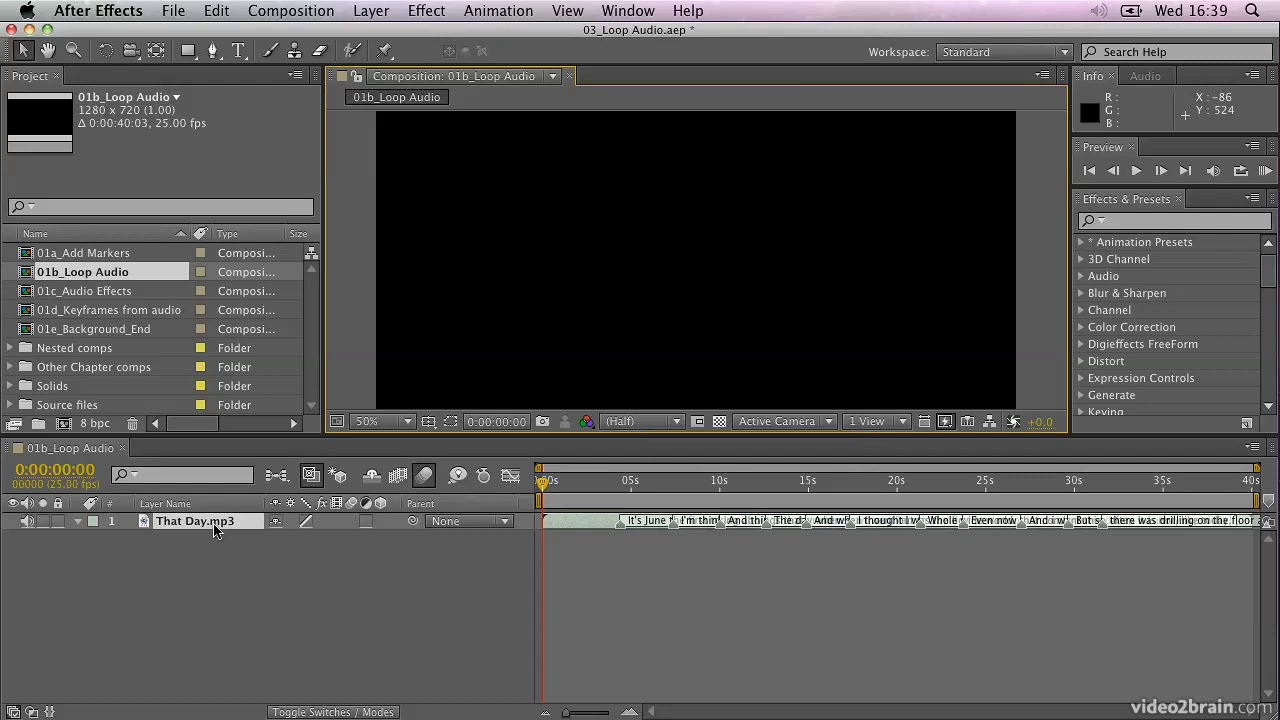
- Preview the comp's audio, then preview again from about 4 seconds (0:00:04:10)
{"action": "key", "text": "KP_Decimal"}
{"action": "left_click_drag", "start_coordinate": [618, 486], "coordinate": [621, 485]}
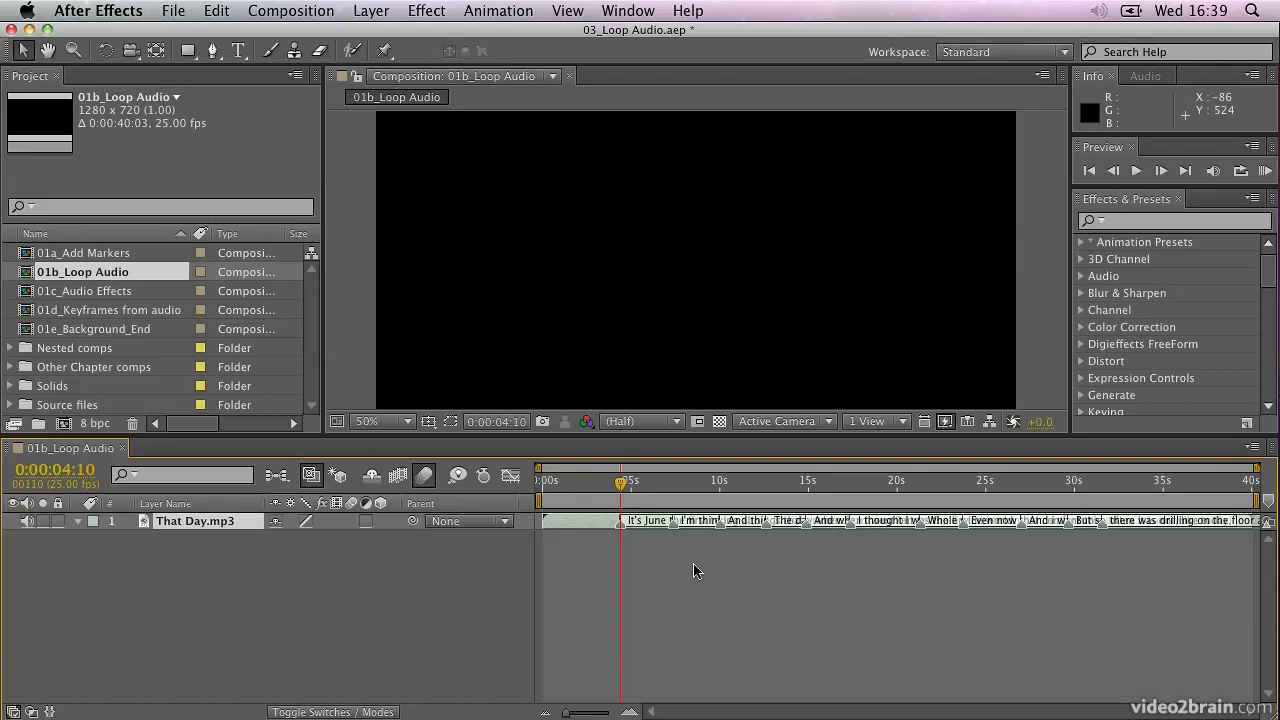
{"action": "key", "text": "KP_Decimal"}
- Duplicate the That Day.mp3 layer and rename the new top copy 'Loop section'
{"action": "left_click", "coordinate": [217, 11]}
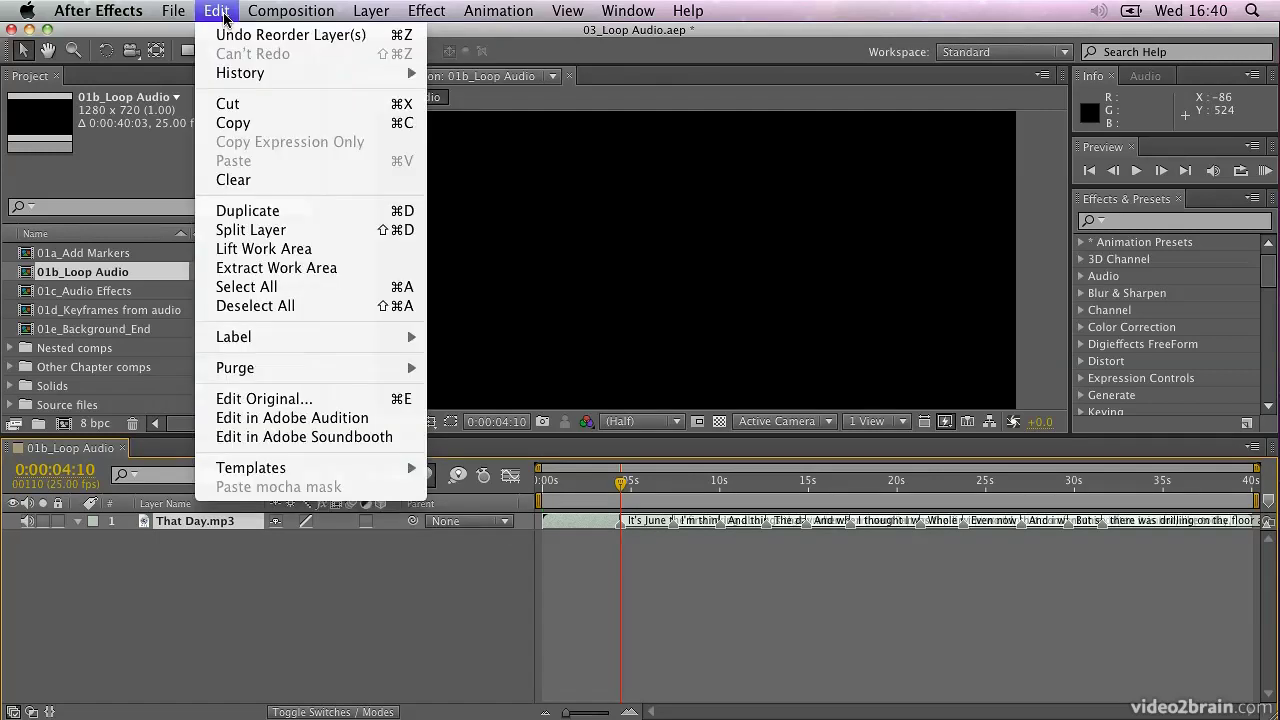
{"action": "left_click", "coordinate": [421, 220]}
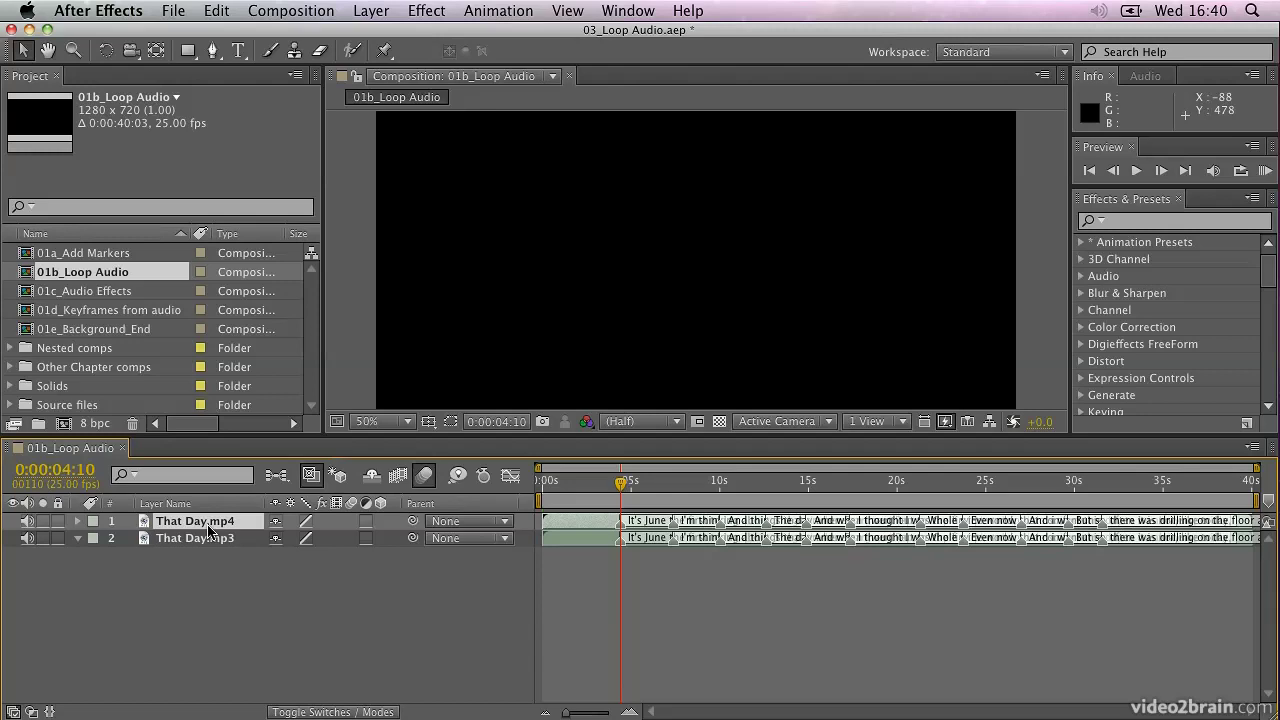
{"action": "key", "text": "Return"}
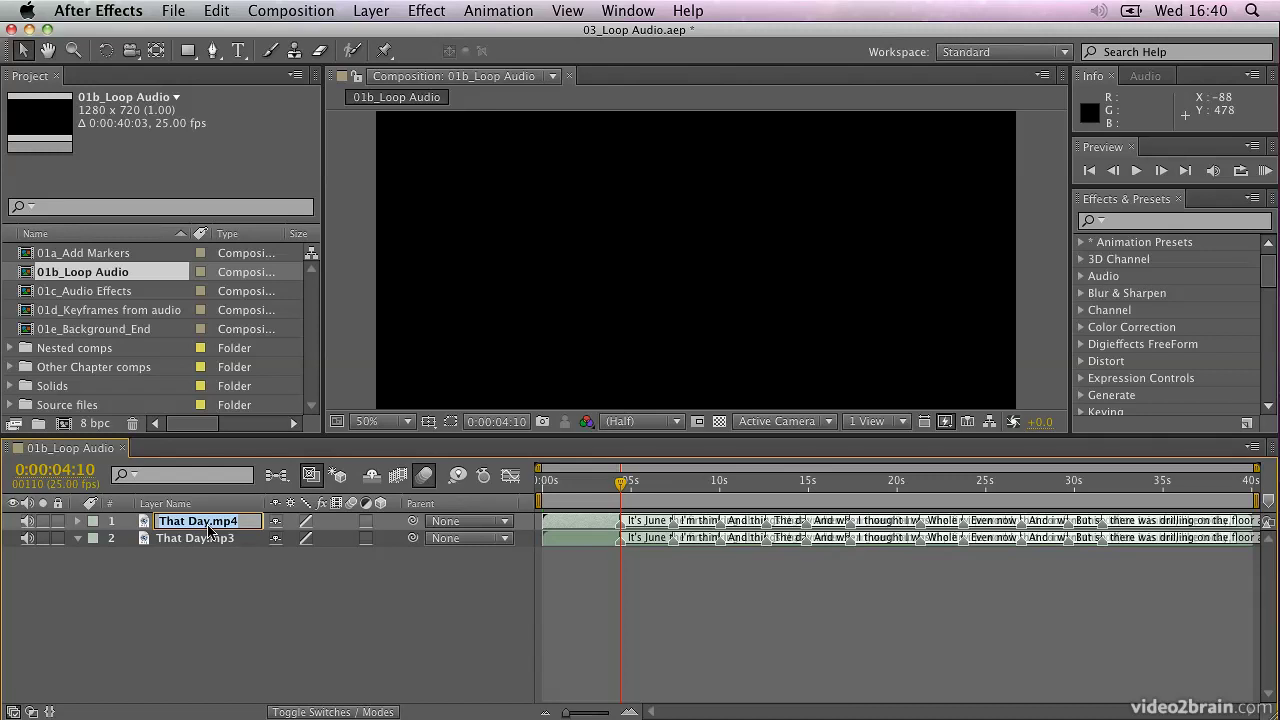
{"action": "type", "text": "Loop"}
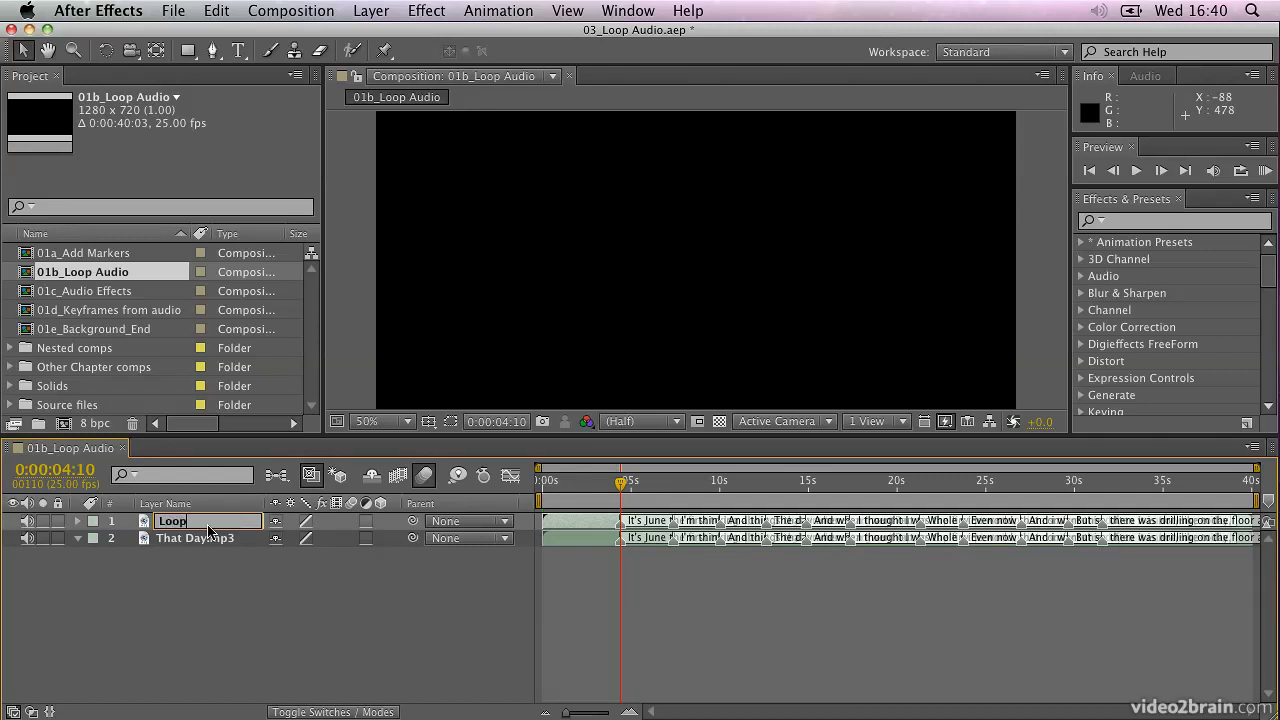
{"action": "type", "text": " section"}
{"action": "mouse_move", "coordinate": [619, 526]}
- Commit the 'Loop section' layer name, then zoom the timeline in and back out
{"action": "key", "text": "Return"}
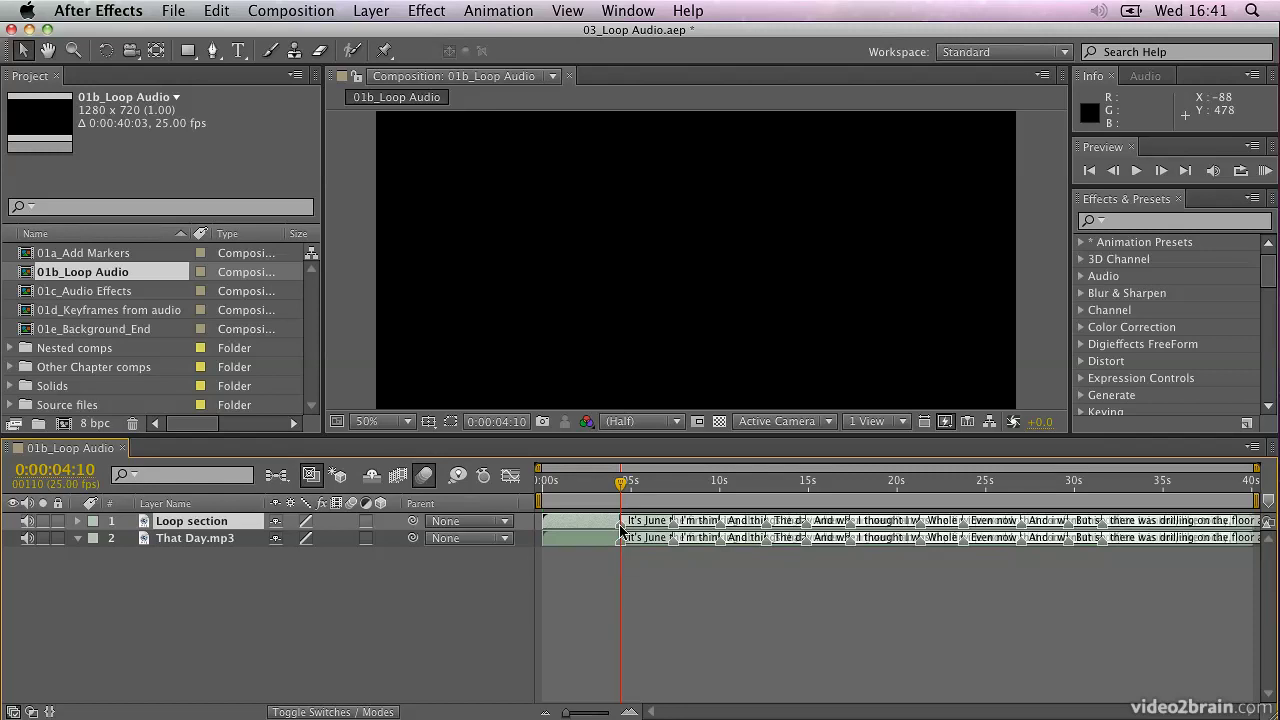
{"action": "key", "text": "equal"}
{"action": "key", "text": "equal"}
{"action": "key", "text": "equal"}
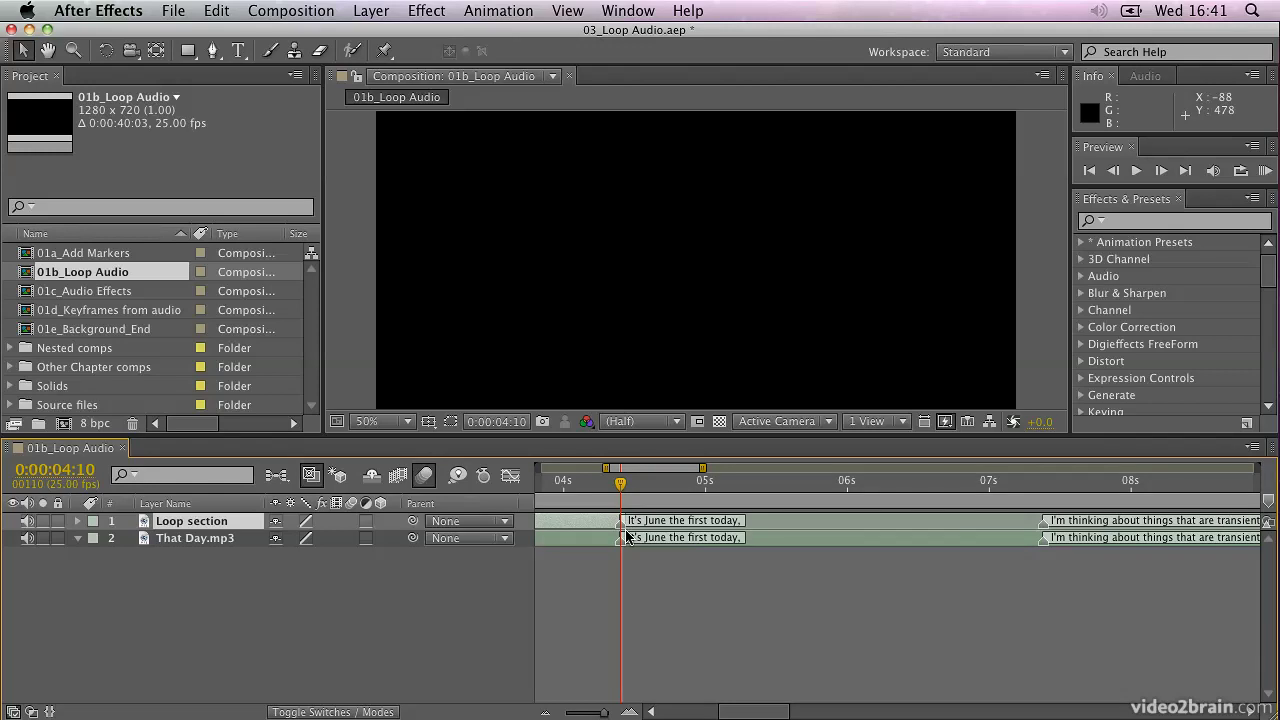
{"action": "key", "text": "minus"}
{"action": "key", "text": "minus"}
{"action": "key", "text": "minus"}
{"action": "key", "text": "minus"}
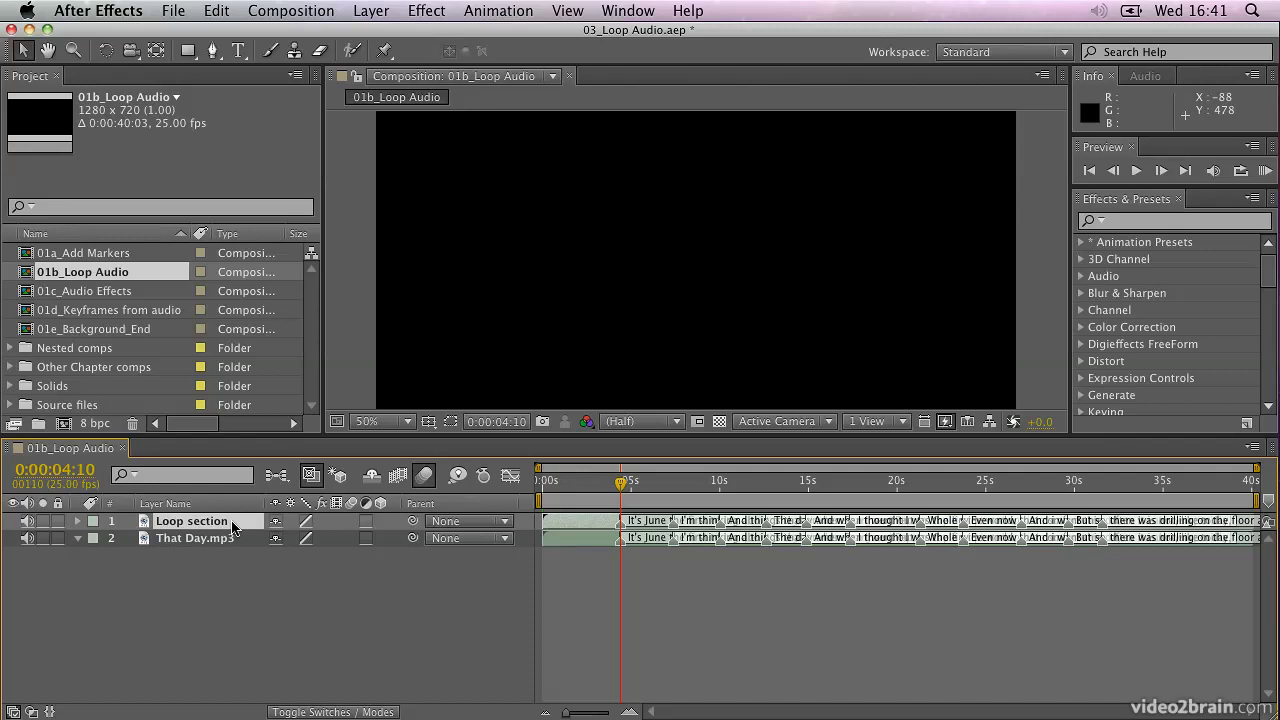
- Pre-compose Loop section into 'Loop Audio Comp' with all attributes moved, widening the Layer Name column
{"action": "left_click", "coordinate": [371, 12]}
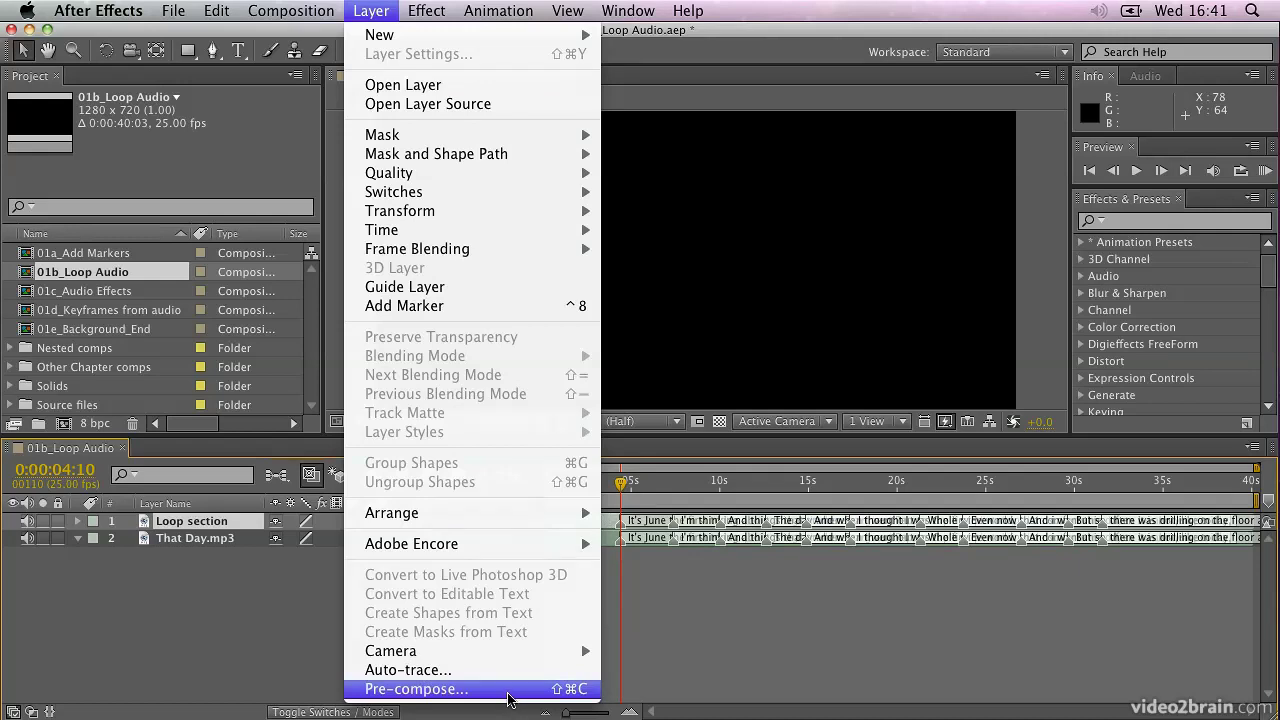
{"action": "left_click", "coordinate": [510, 689]}
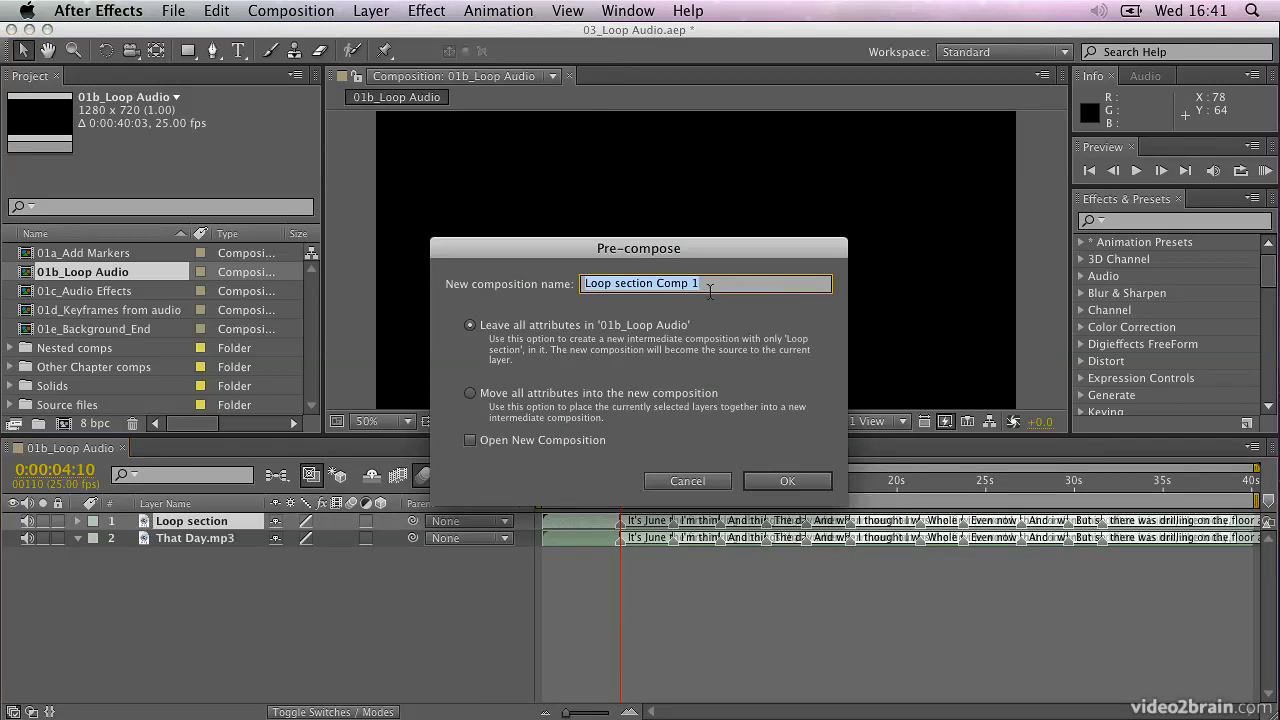
{"action": "type", "text": "L"}
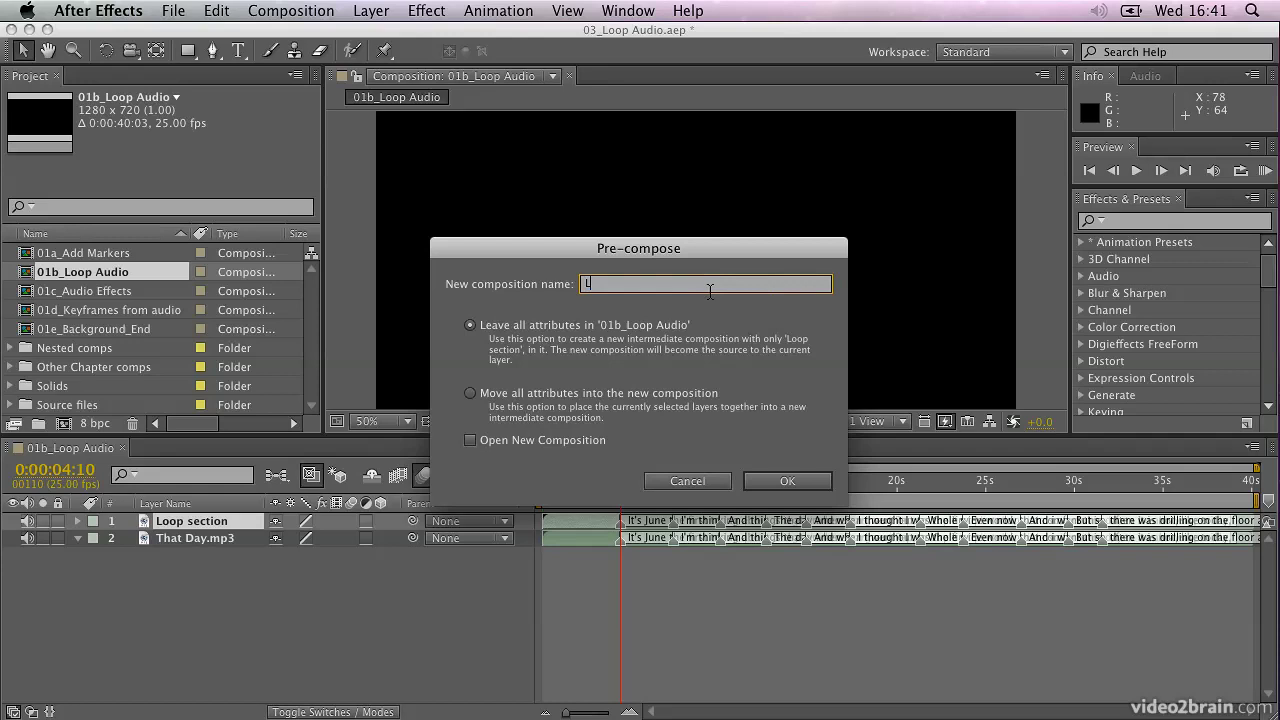
{"action": "type", "text": "oop Audio Comp"}
{"action": "left_click", "coordinate": [470, 395]}
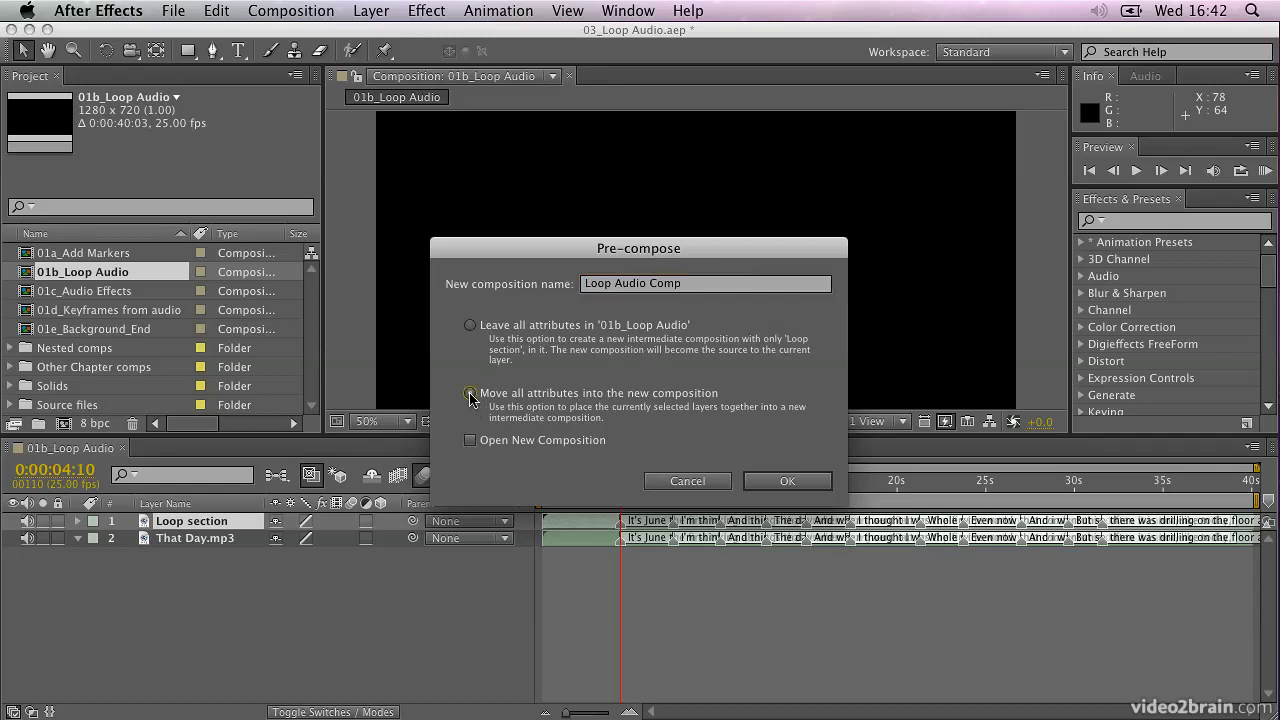
{"action": "left_click", "coordinate": [797, 487]}
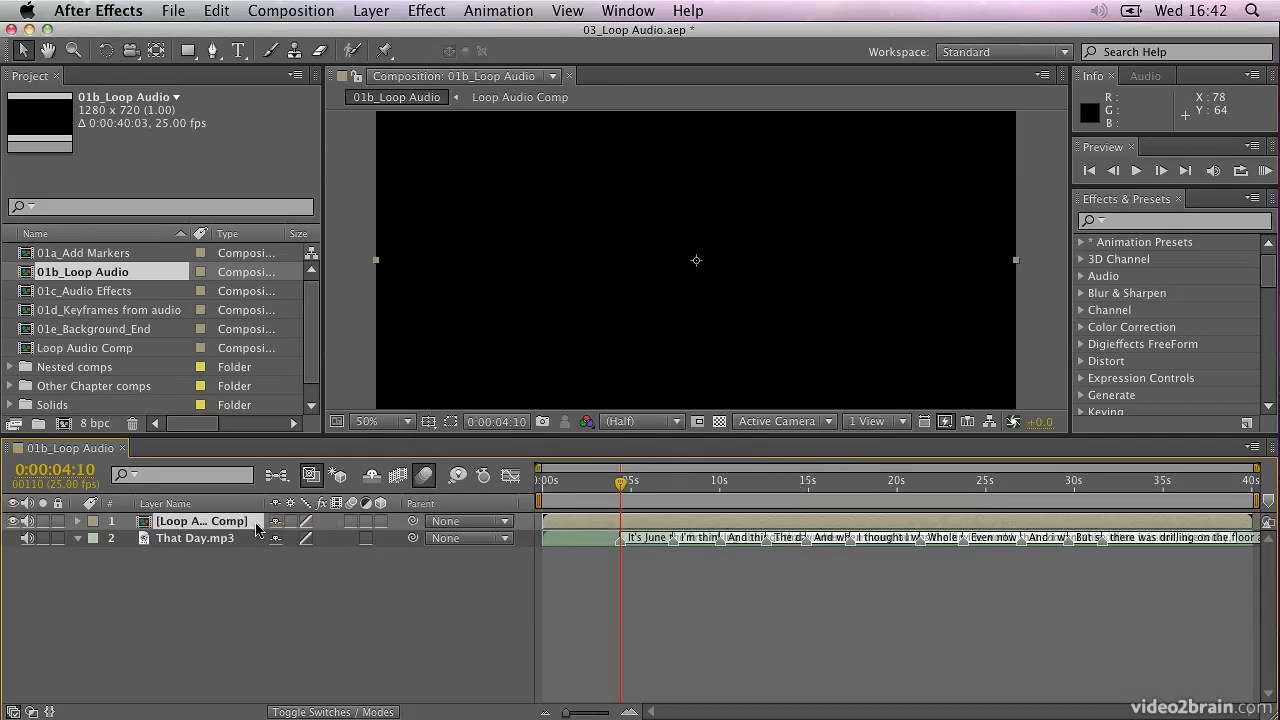
{"action": "left_click_drag", "start_coordinate": [263, 503], "coordinate": [327, 503]}
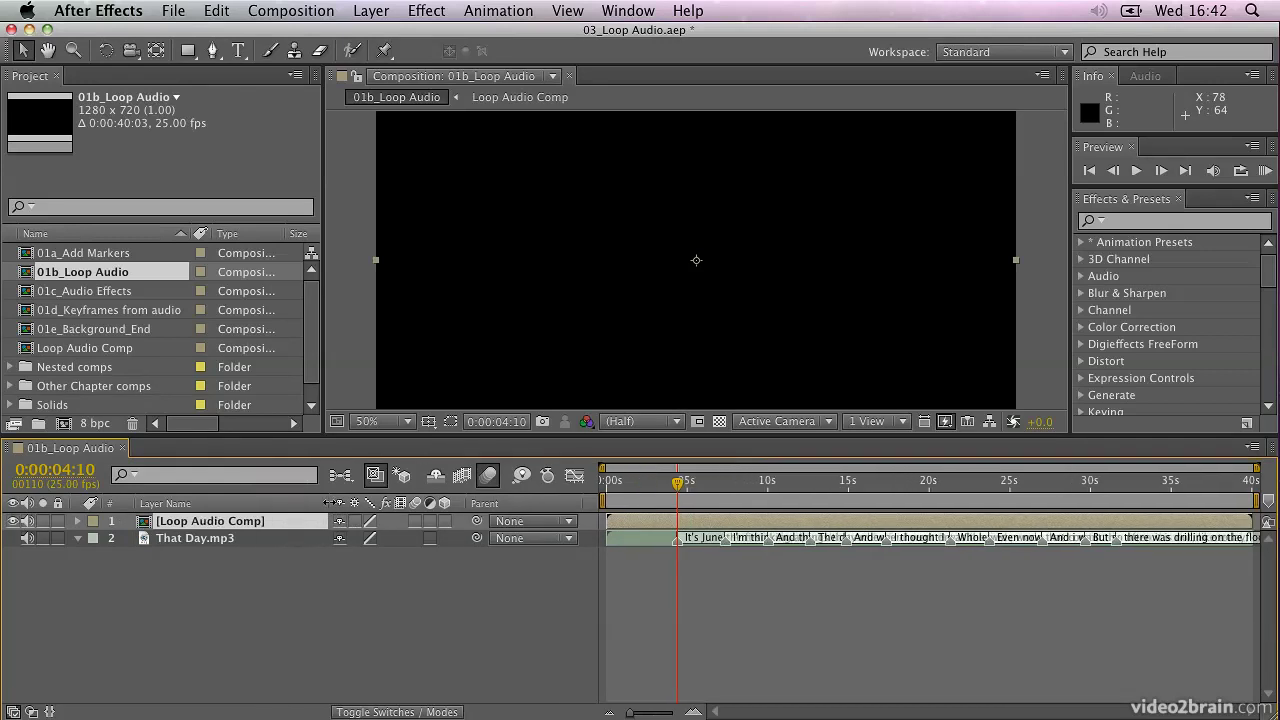
- Open Loop Audio Comp and delete all markers from its Loop section layer
{"action": "double_click", "coordinate": [239, 526]}
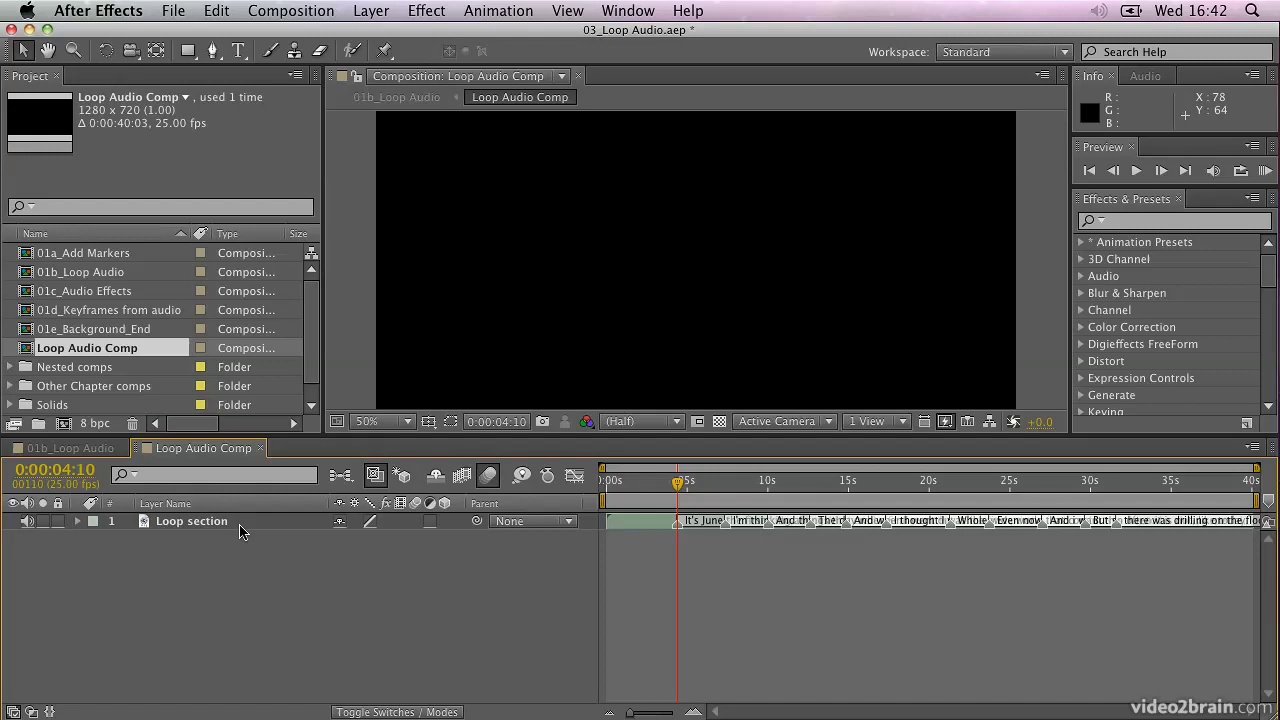
{"action": "left_click", "coordinate": [214, 526]}
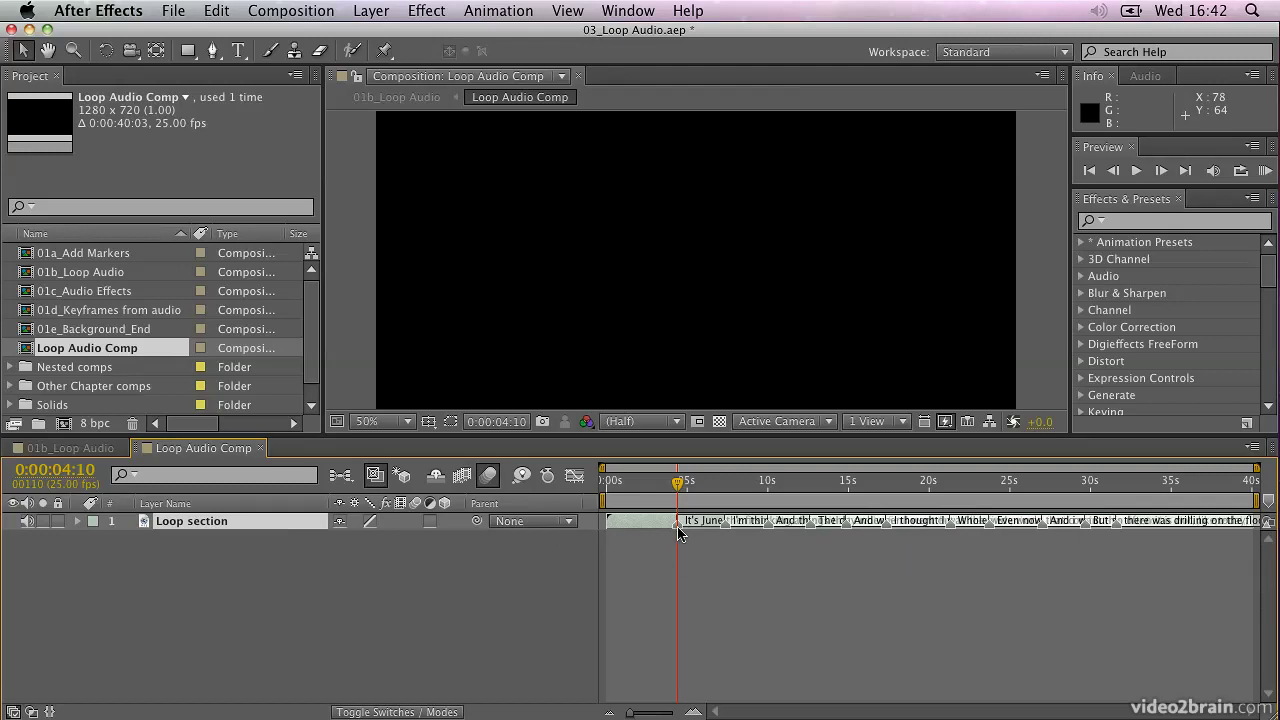
{"action": "mouse_move", "coordinate": [678, 530]}
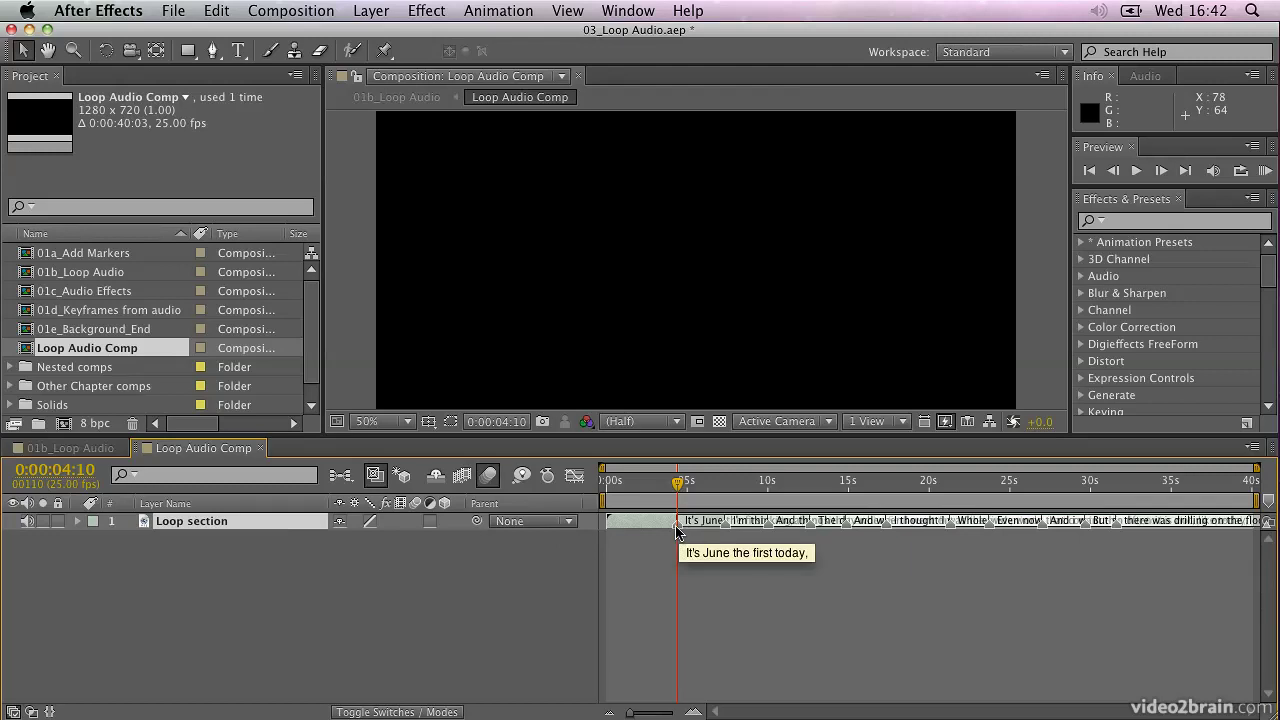
{"action": "right_click", "coordinate": [677, 527]}
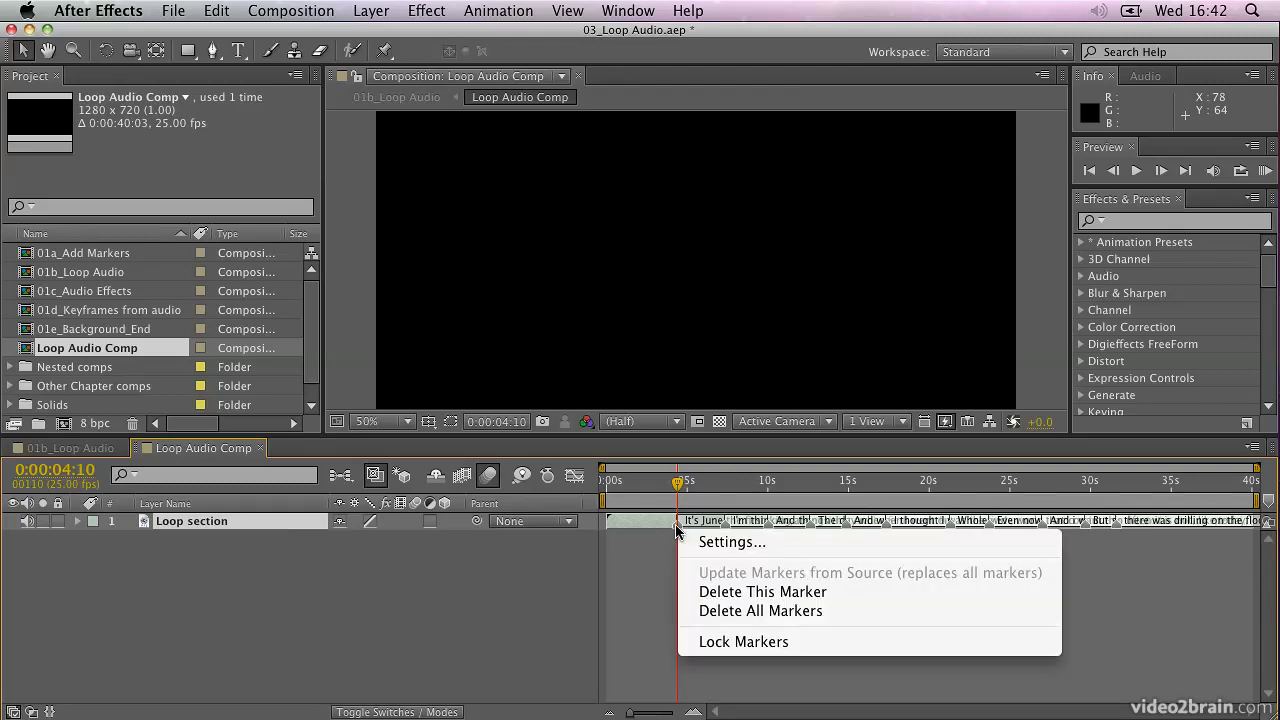
{"action": "left_click", "coordinate": [740, 612]}
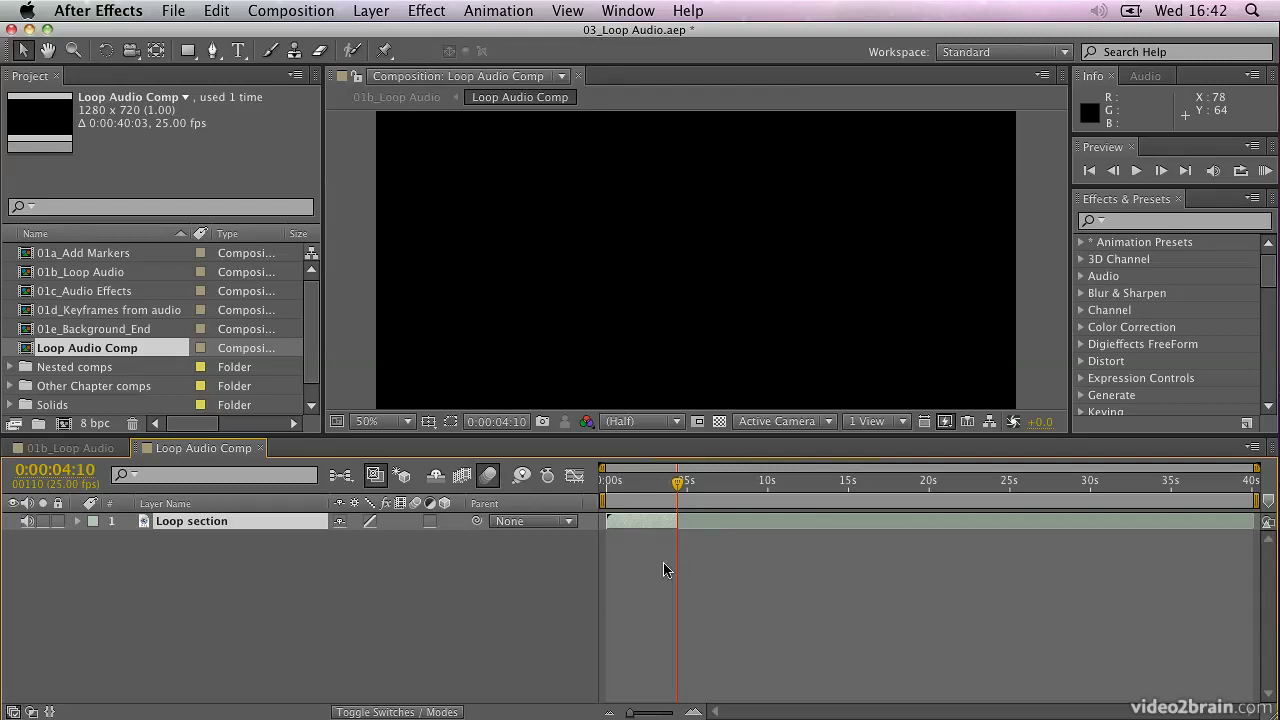
- Reveal the Loop section waveform and preview the audio from 0:00:02:21
{"action": "key", "text": "l"}
{"action": "key", "text": "l"}
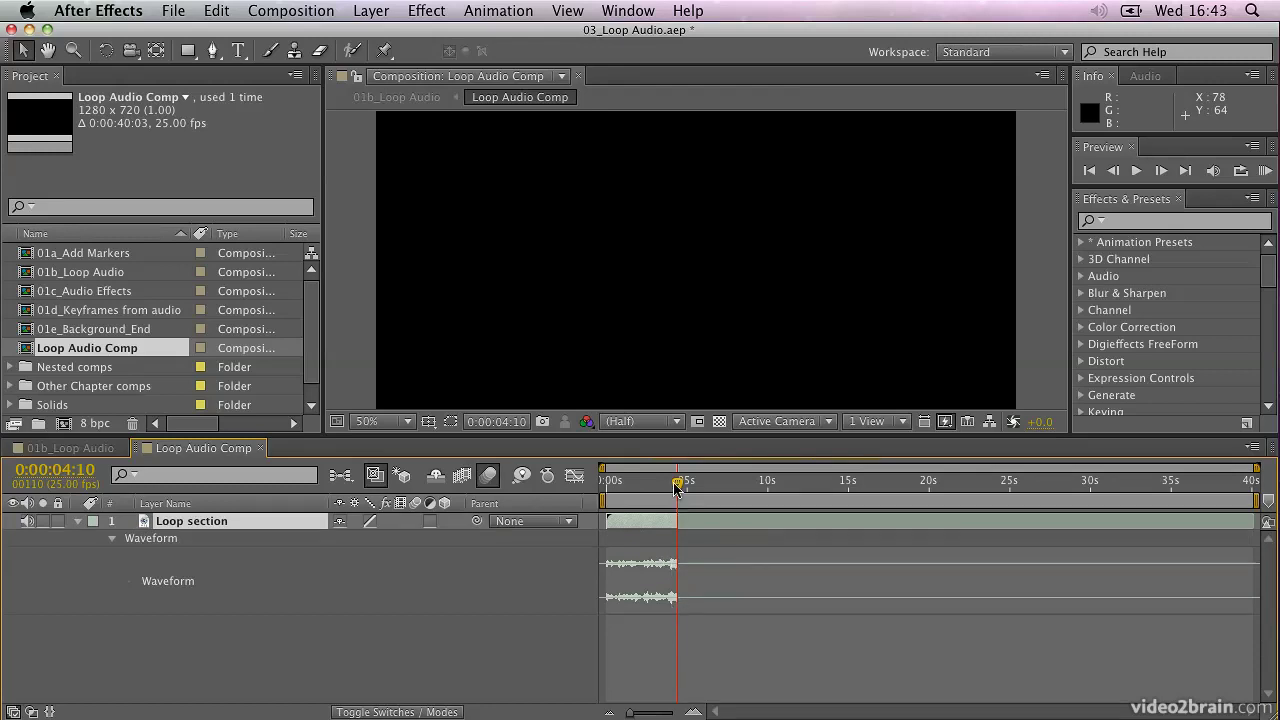
{"action": "left_click_drag", "start_coordinate": [677, 484], "coordinate": [651, 488]}
{"action": "key", "text": "KP_Decimal"}
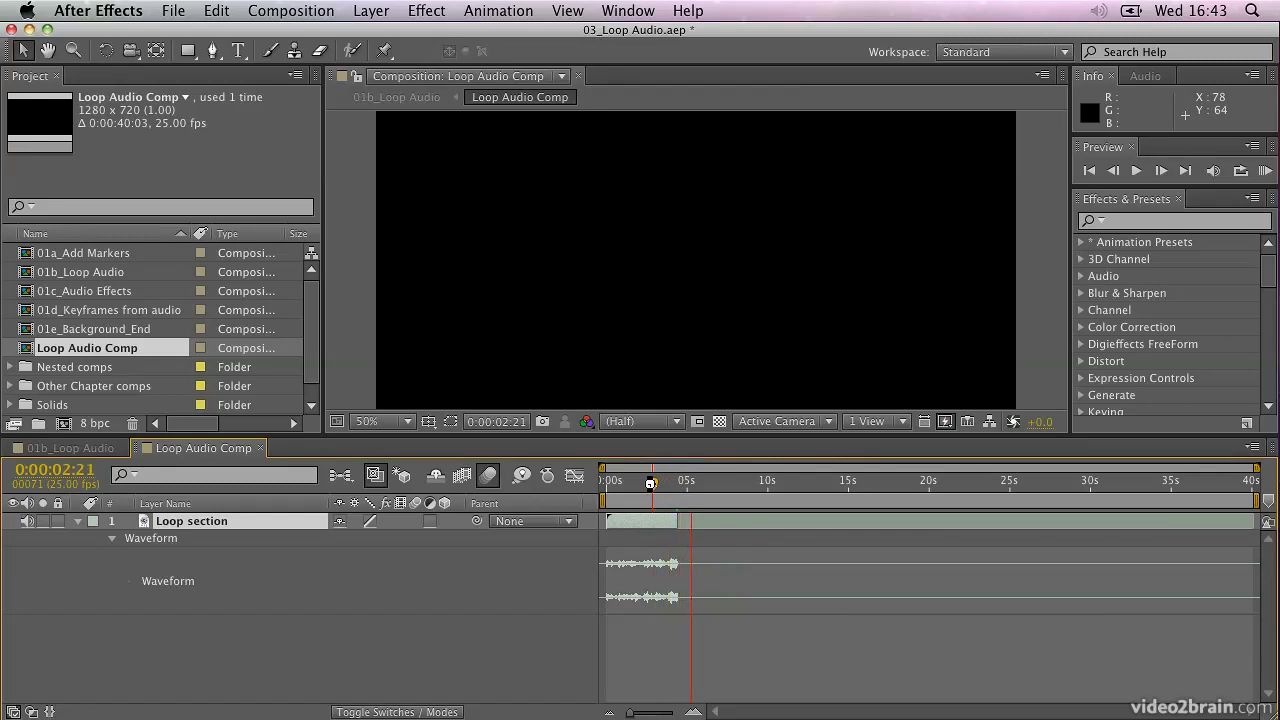
{"action": "left_click", "coordinate": [651, 485]}
- Duplicate Loop section, enlarge and zoom the waveform, set time to 0:00:04:01, select both layers
{"action": "key", "text": "super+d"}
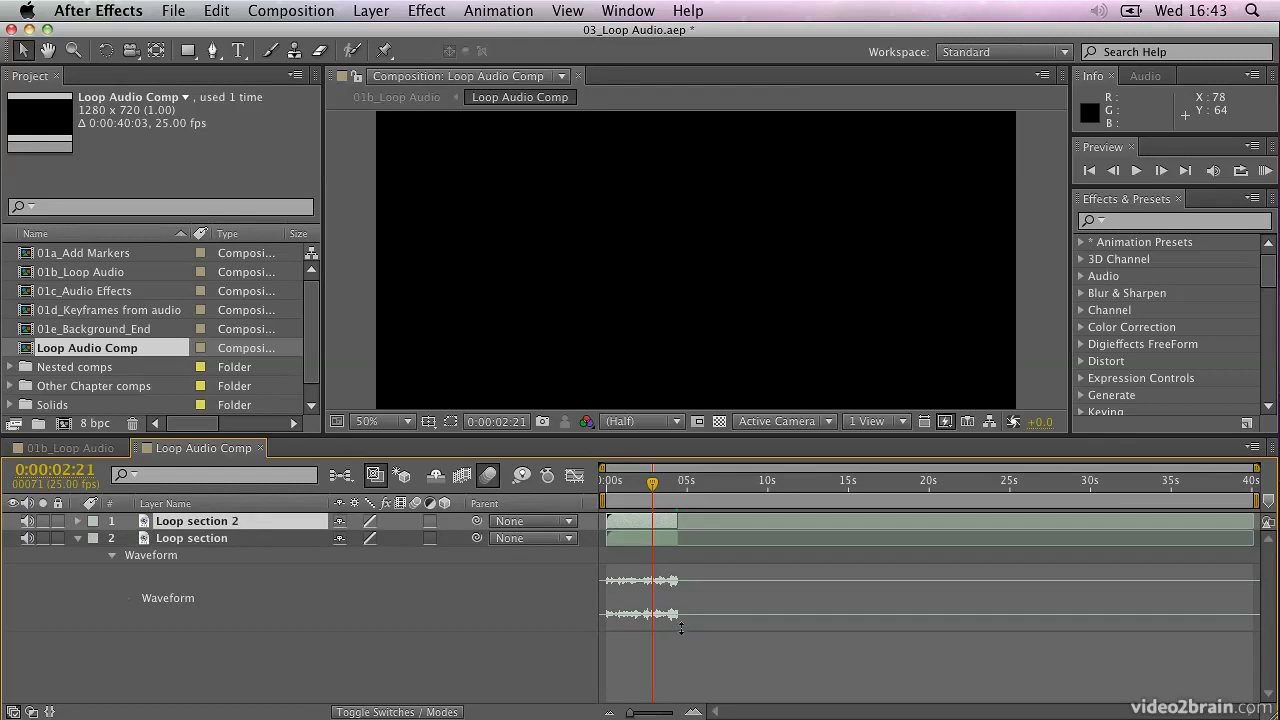
{"action": "left_click_drag", "start_coordinate": [681, 628], "coordinate": [683, 698]}
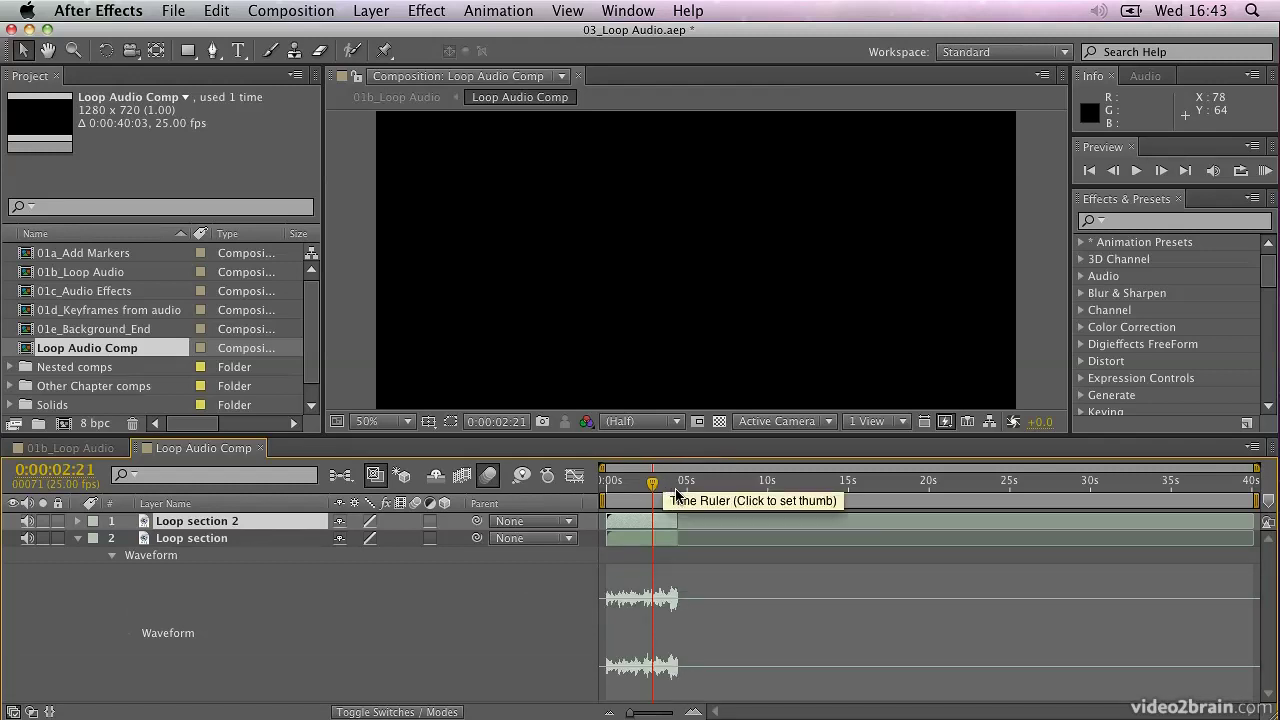
{"action": "key", "text": "equal"}
{"action": "key", "text": "equal"}
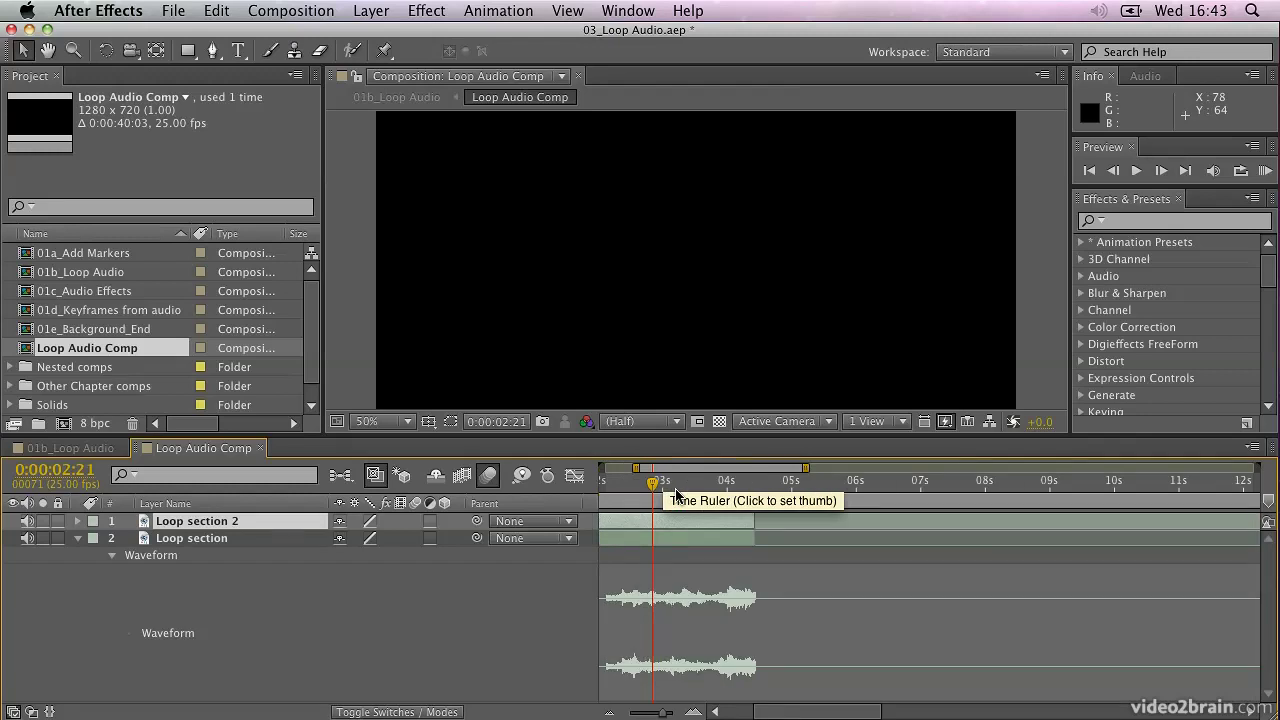
{"action": "key", "text": "equal"}
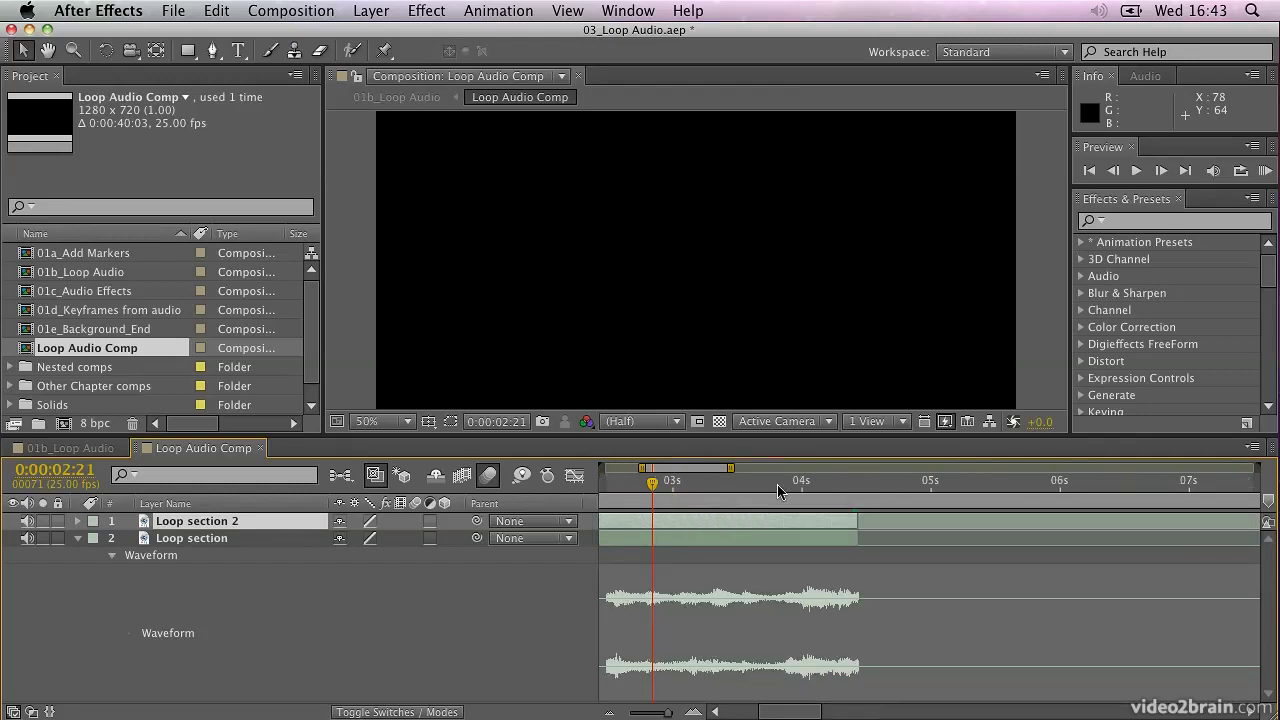
{"action": "left_click", "coordinate": [767, 483]}
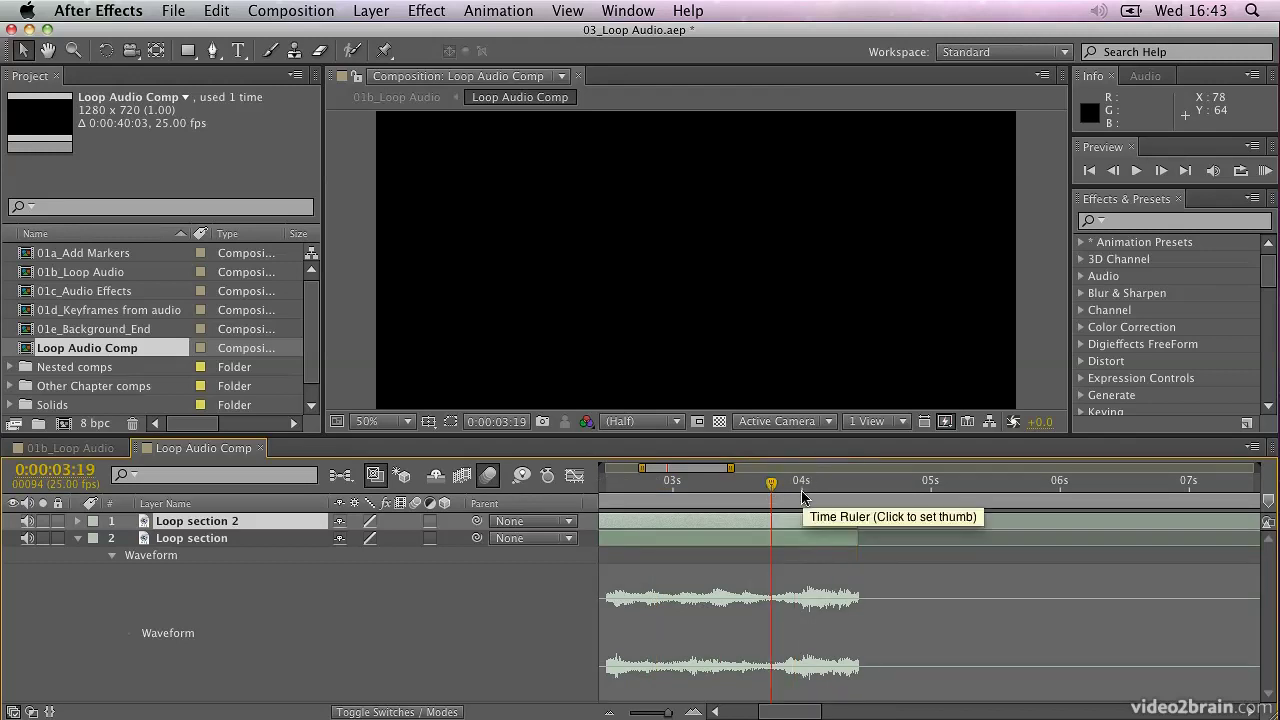
{"action": "left_click", "coordinate": [806, 492]}
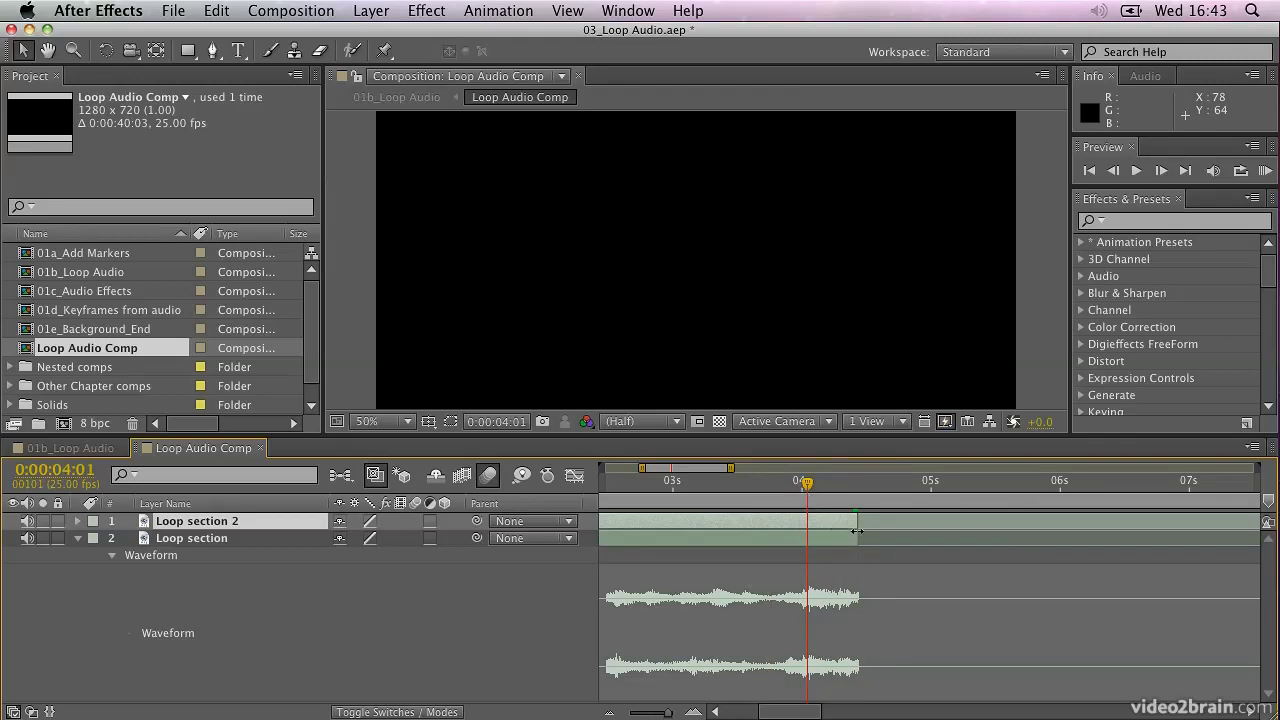
{"action": "left_click", "coordinate": [182, 540], "text": "shift"}
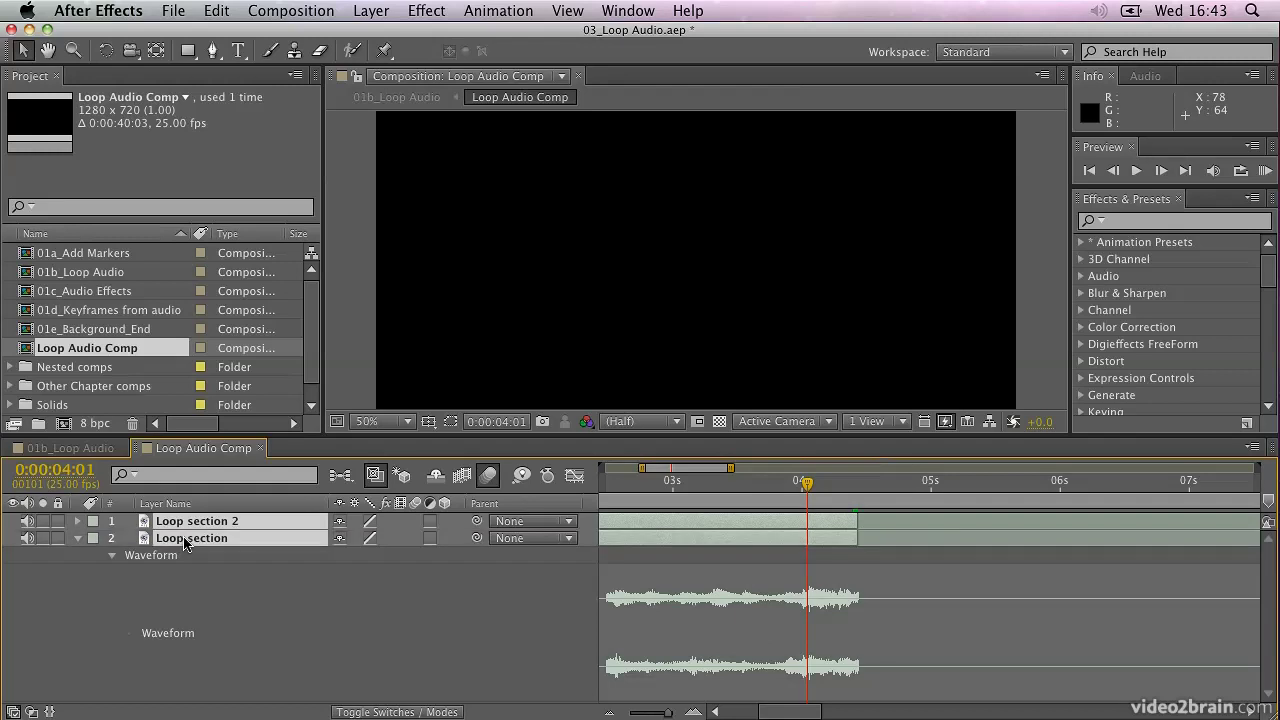
- Trim both Loop section layers' out-points to the current time, preview from 3 seconds, nudge ends earlier
{"action": "key", "text": "alt+bracketright"}
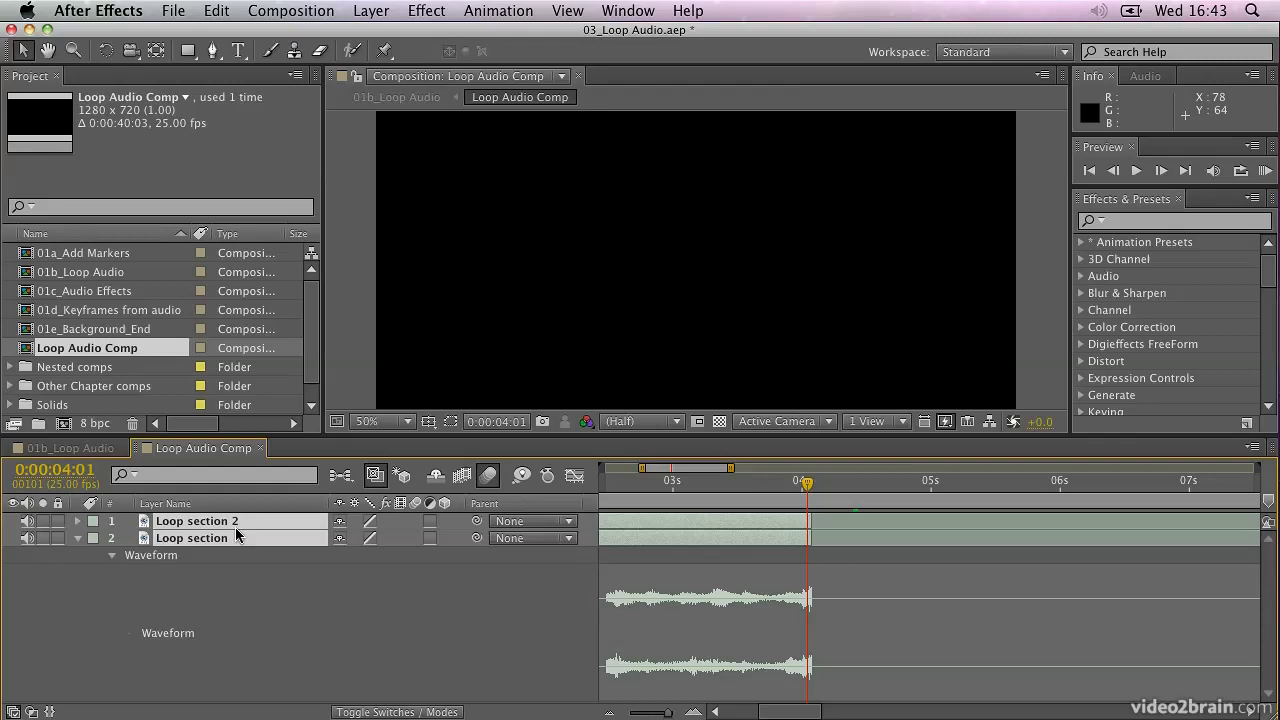
{"action": "left_click", "coordinate": [673, 483]}
{"action": "key", "text": "KP_Decimal"}
{"action": "left_click_drag", "start_coordinate": [809, 523], "coordinate": [805, 523]}
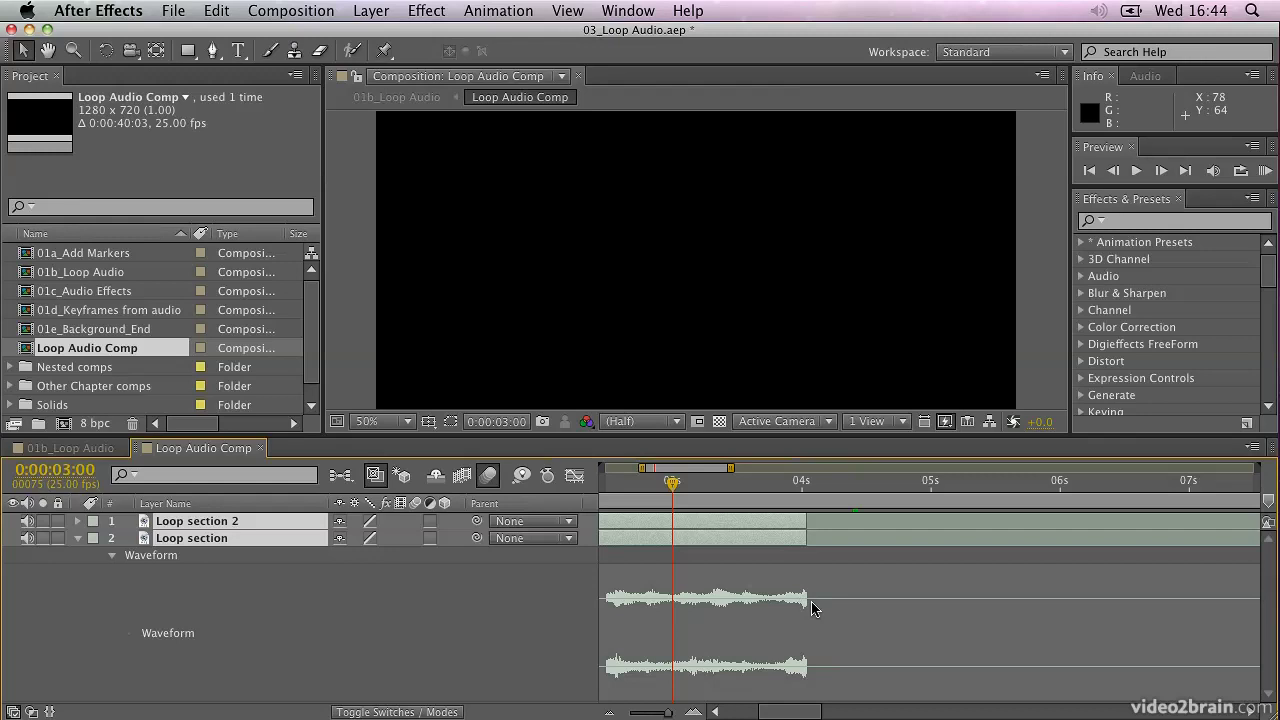
- Keyframe both layers' Audio Levels from +0.00dB at 3:24 to -15.00dB at 4:00, then check from 3:05
{"action": "left_click", "coordinate": [797, 488]}
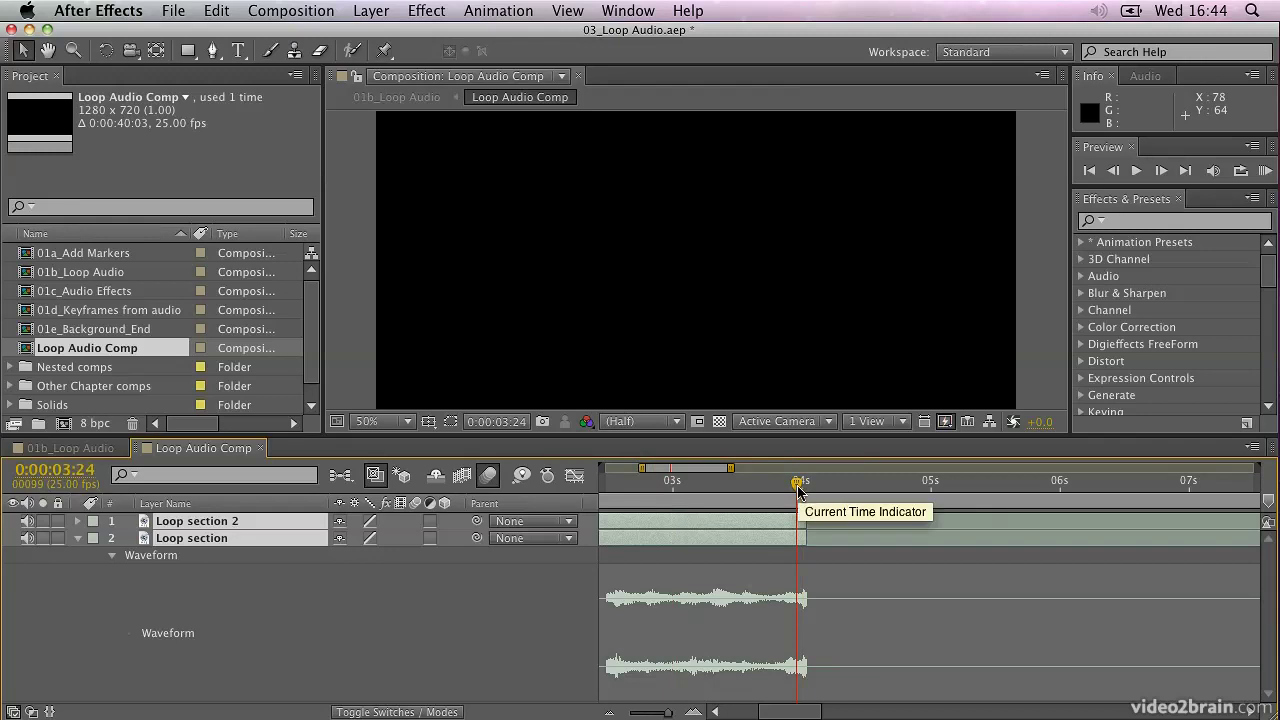
{"action": "key", "text": "l"}
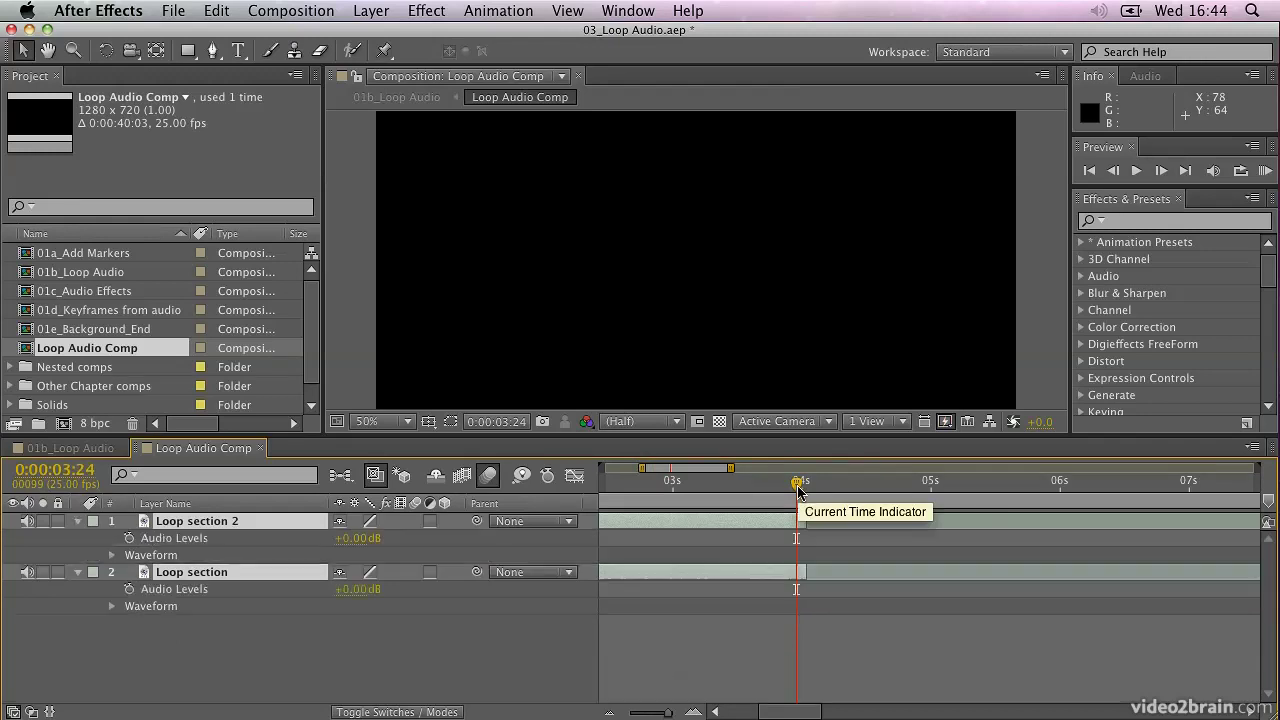
{"action": "left_click", "coordinate": [128, 592]}
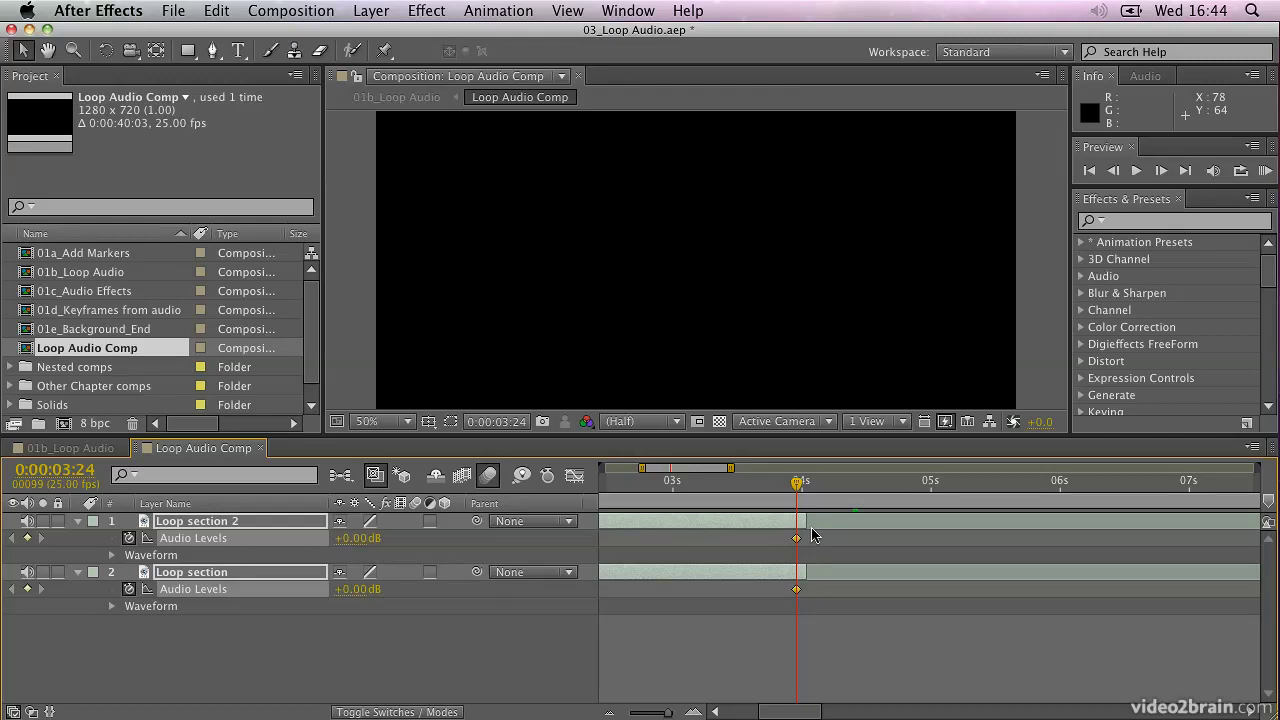
{"action": "key", "text": "Page_Down"}
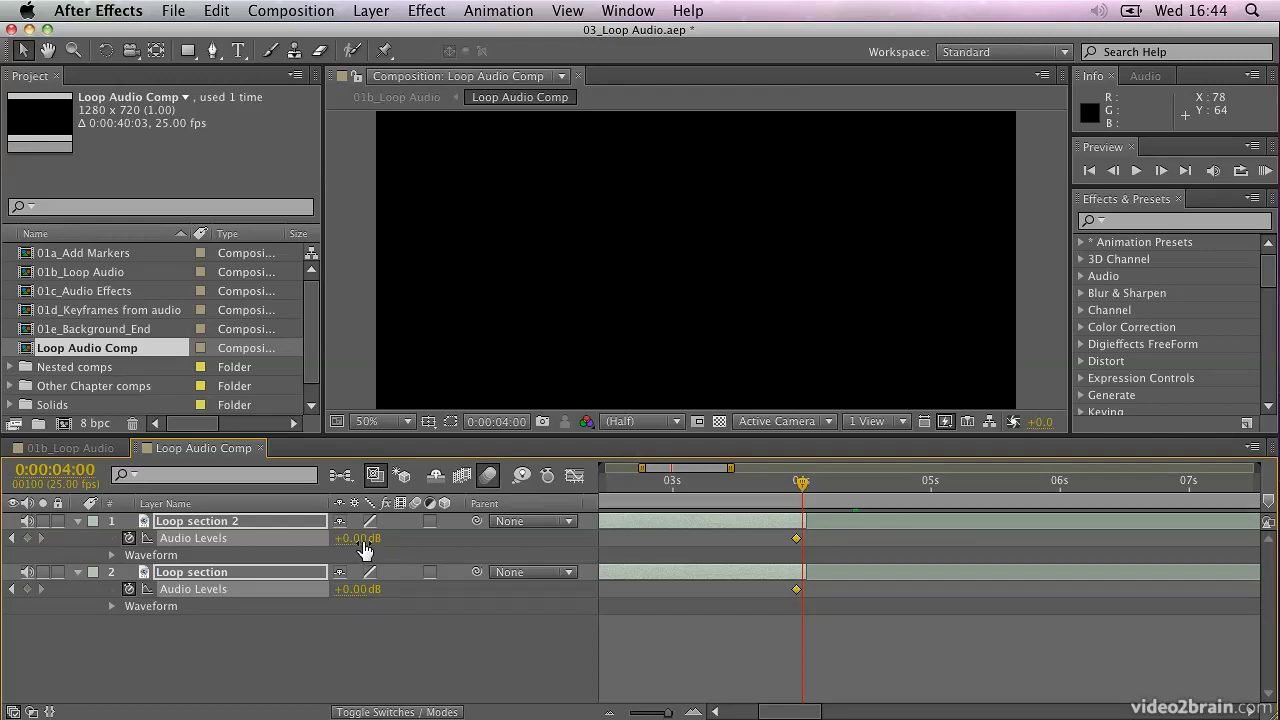
{"action": "left_click_drag", "start_coordinate": [358, 539], "coordinate": [350, 541]}
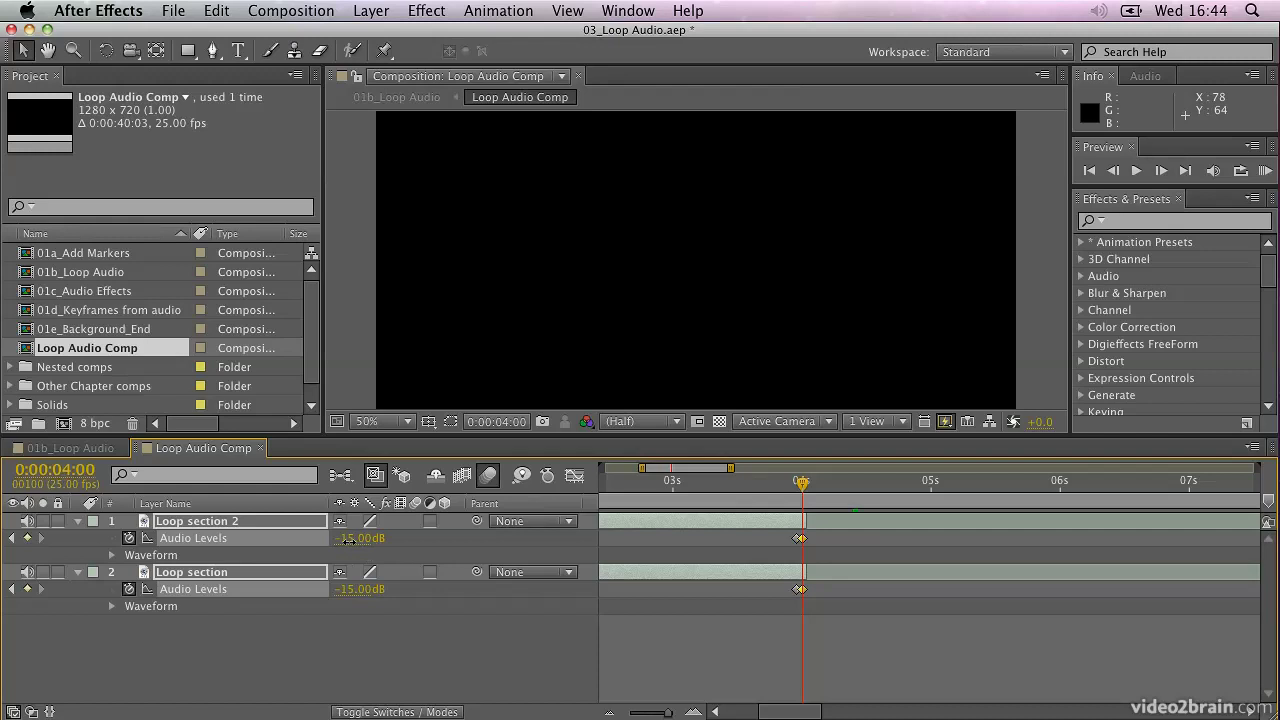
{"action": "left_click", "coordinate": [698, 481]}
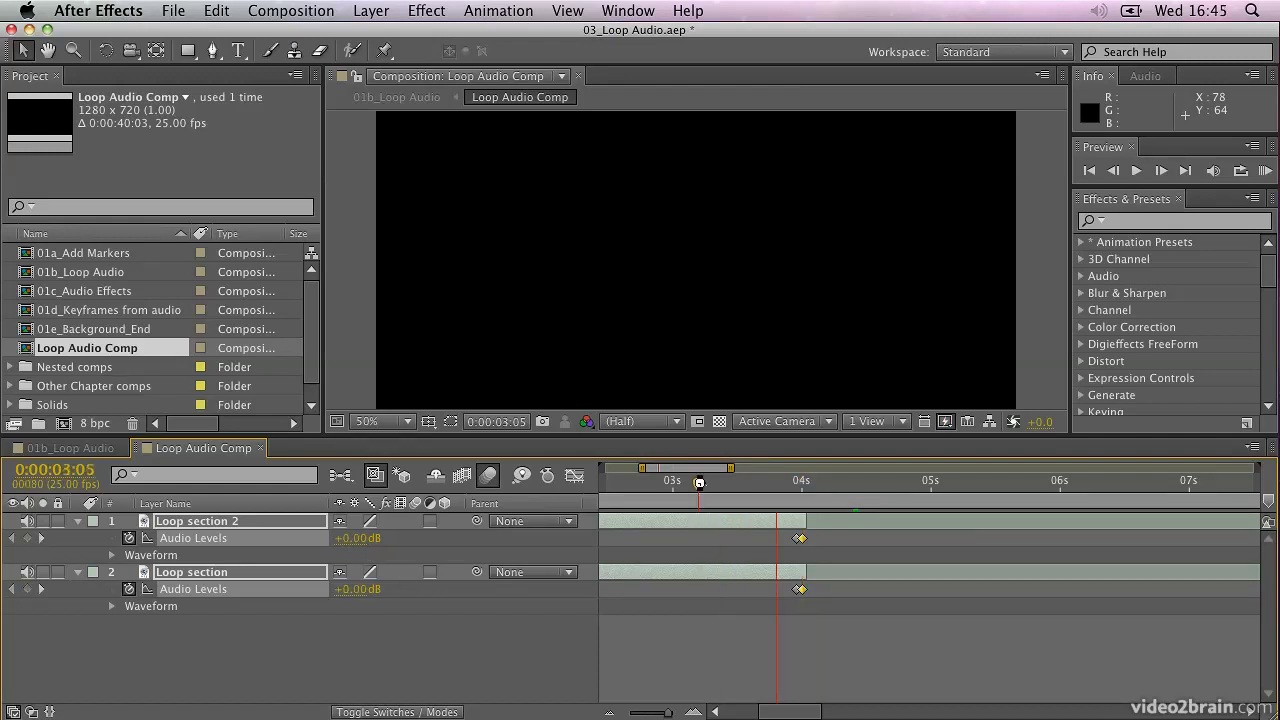
{"action": "left_click", "coordinate": [699, 483]}
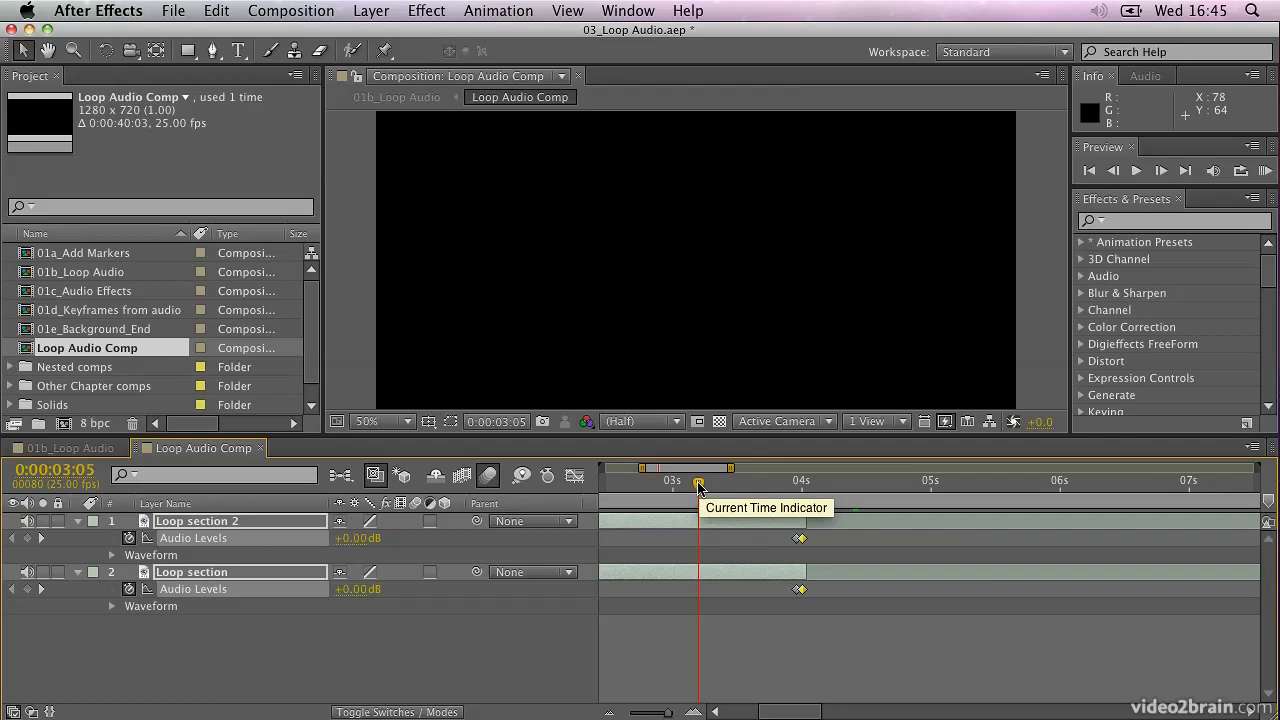
{"action": "key", "text": "minus"}
{"action": "key", "text": "minus"}
{"action": "key", "text": "minus"}
{"action": "key", "text": "minus"}
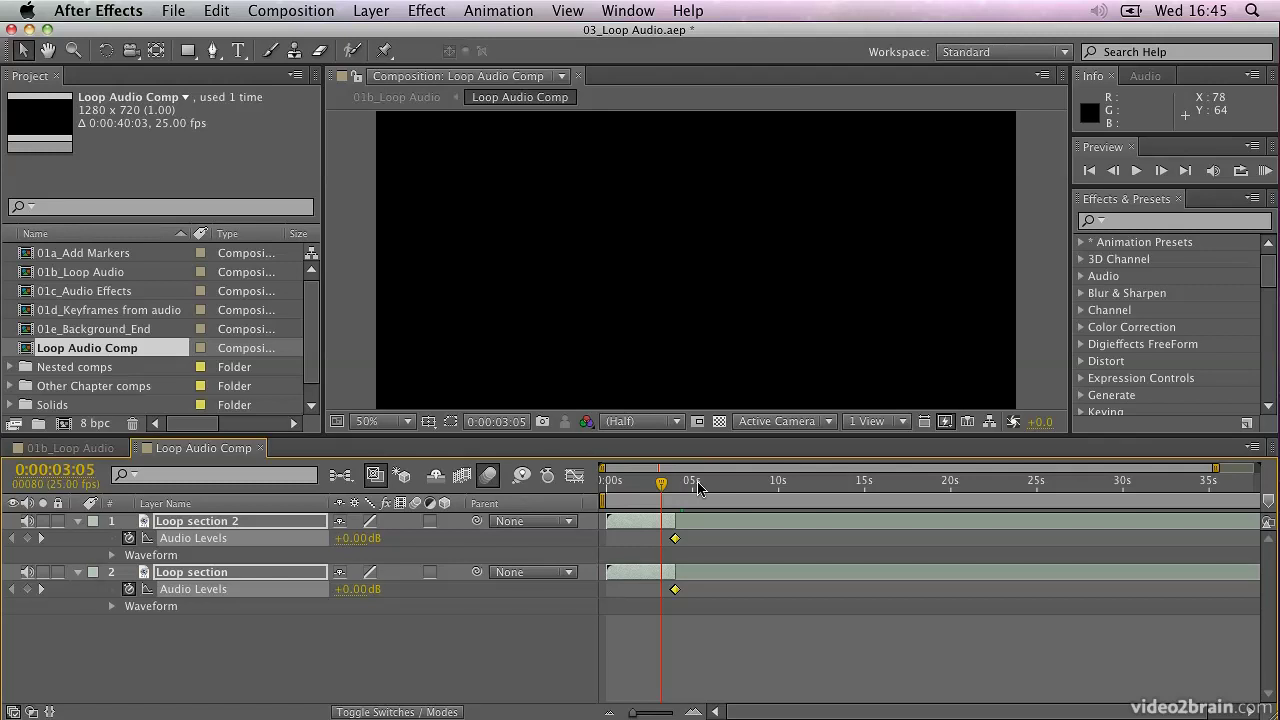
{"action": "key", "text": "k"}
{"action": "key", "text": "Home"}
{"action": "key", "text": "k"}
{"action": "key", "text": "Page_Down"}
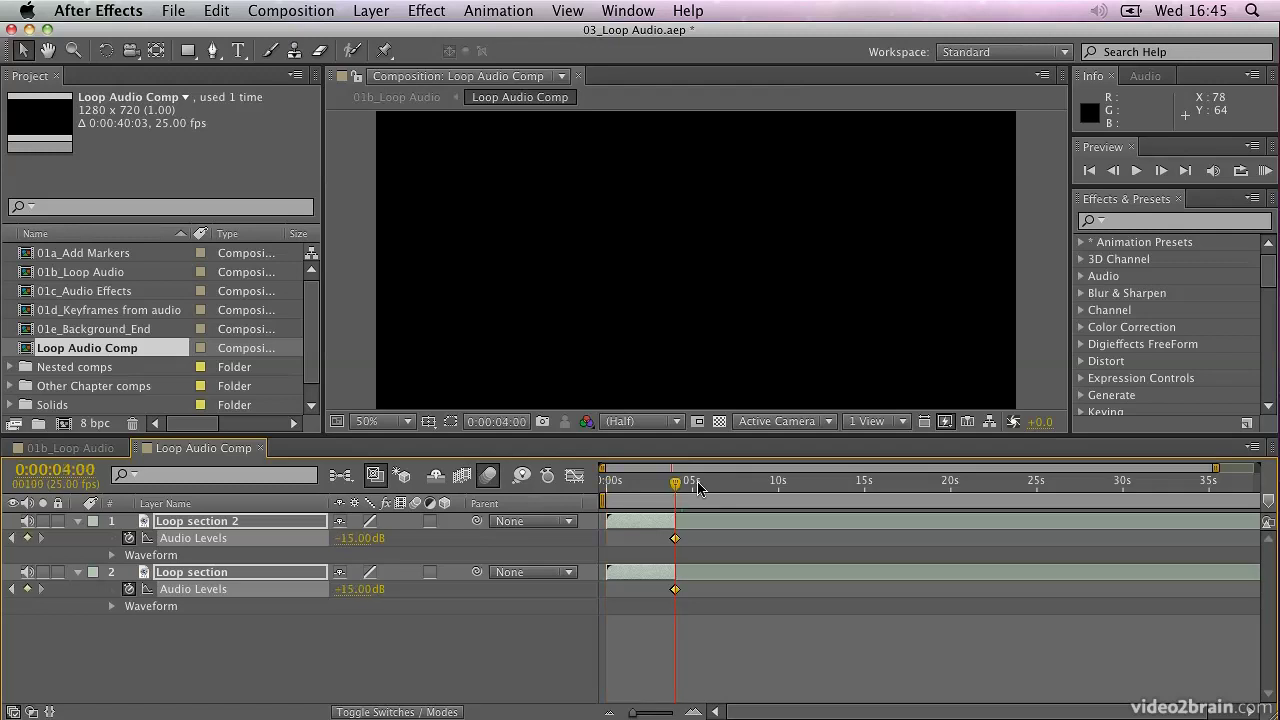
{"action": "key", "text": "Page_Up"}
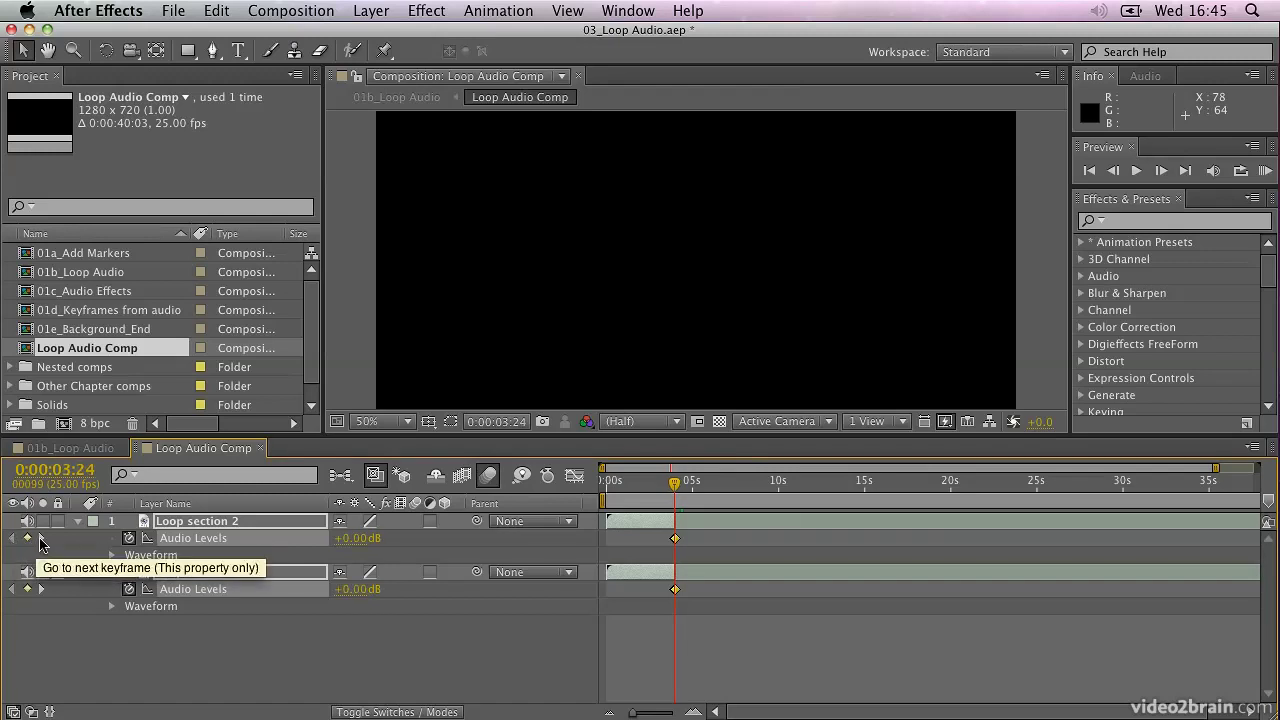
{"action": "left_click", "coordinate": [40, 539]}
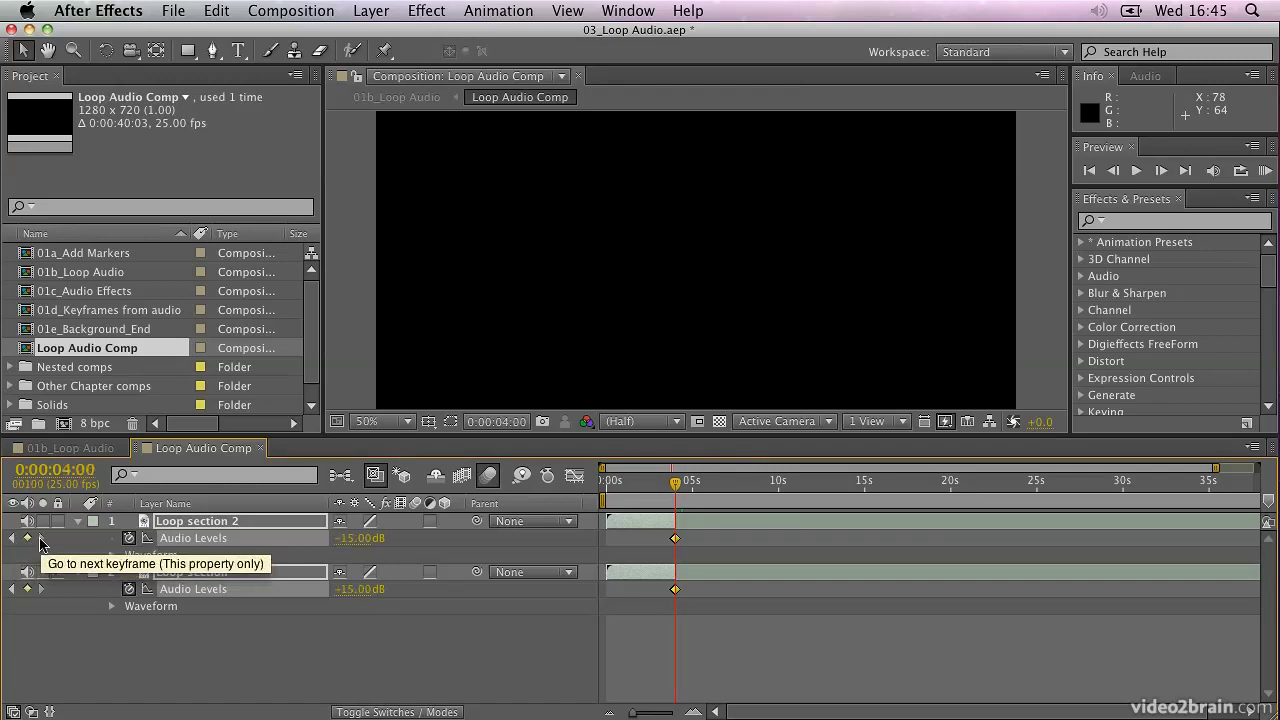
{"action": "left_click", "coordinate": [13, 539]}
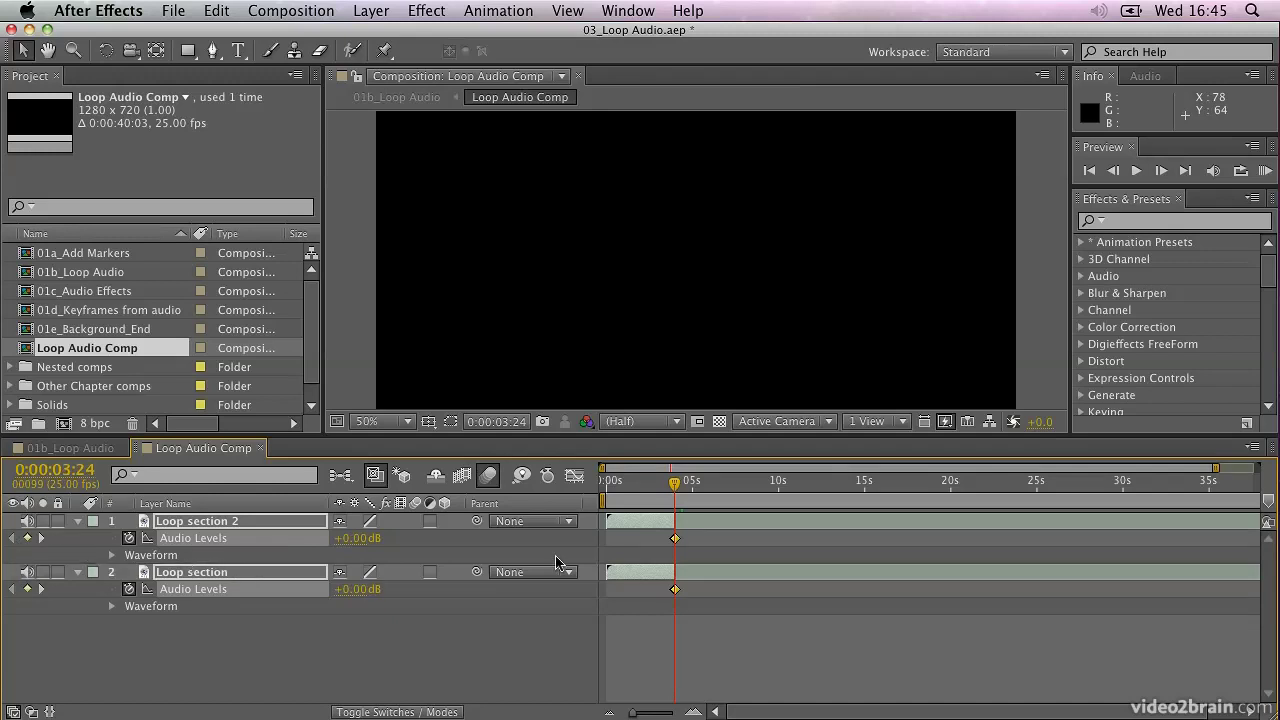
- Move Loop section 2's in-point to 3:24, then zoom out and preview the audio from the start
{"action": "key", "text": "equal"}
{"action": "key", "text": "equal"}
{"action": "key", "text": "equal"}
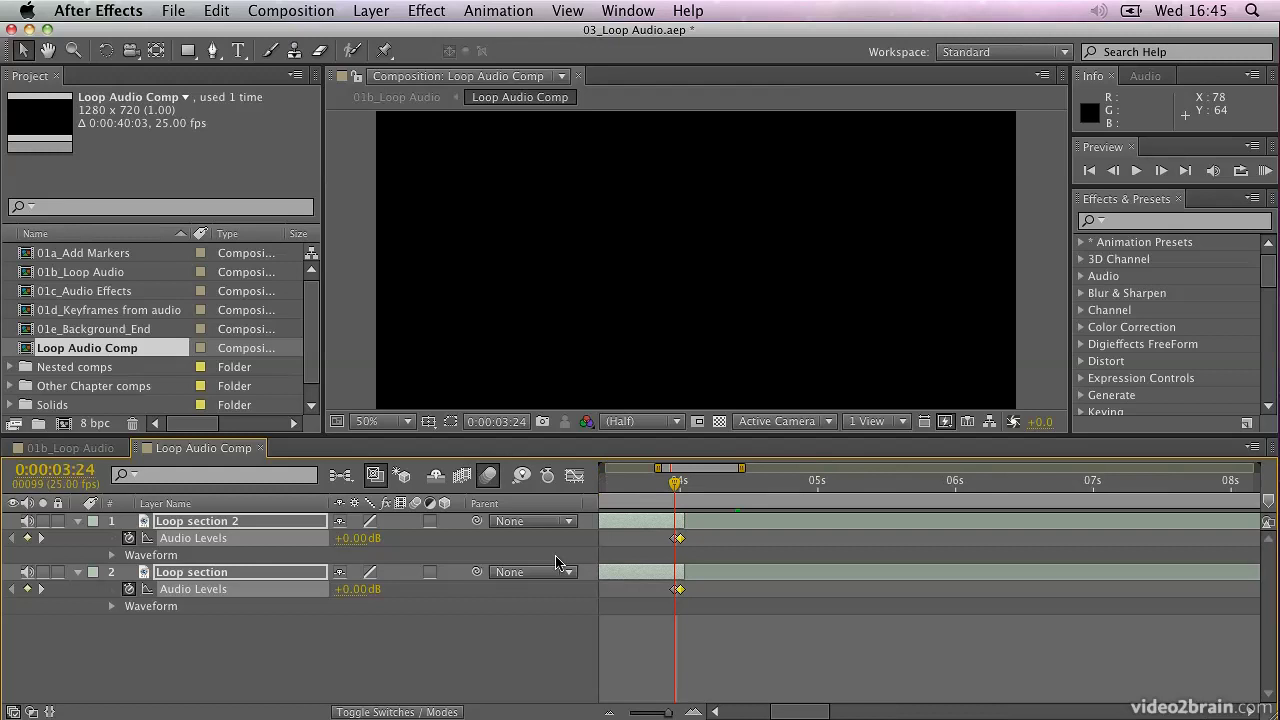
{"action": "left_click", "coordinate": [634, 526]}
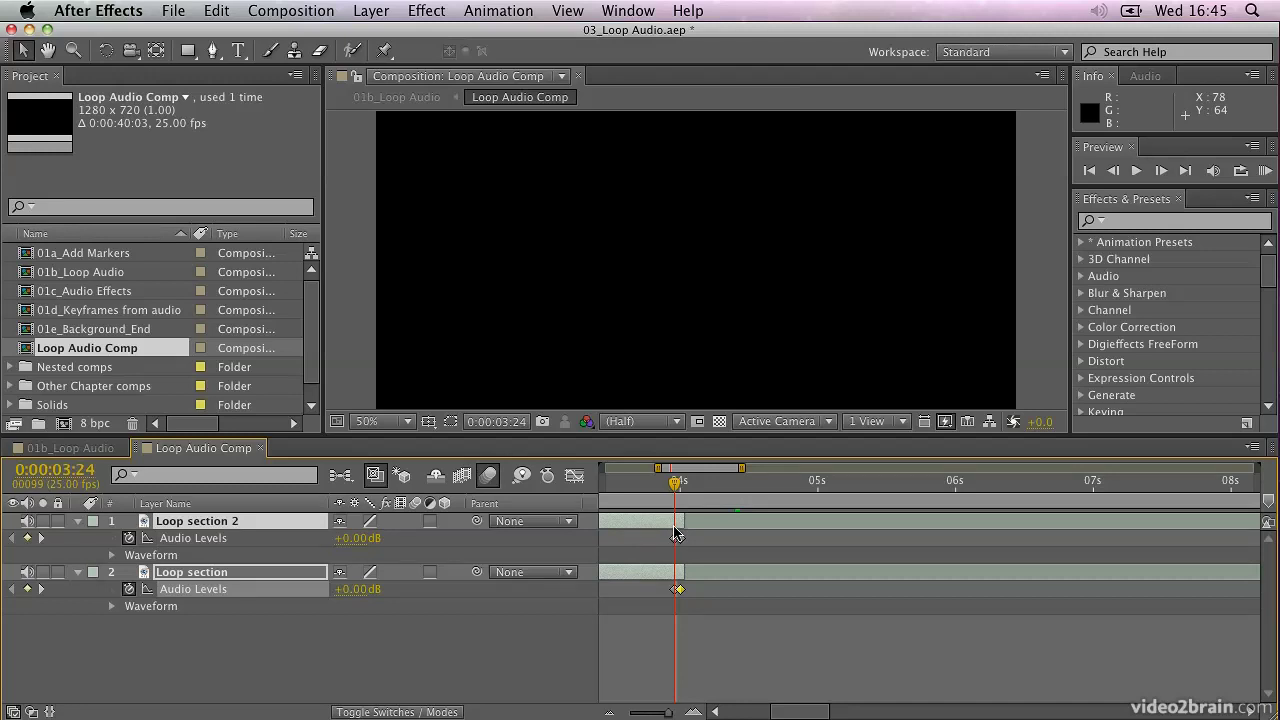
{"action": "left_click", "coordinate": [285, 637]}
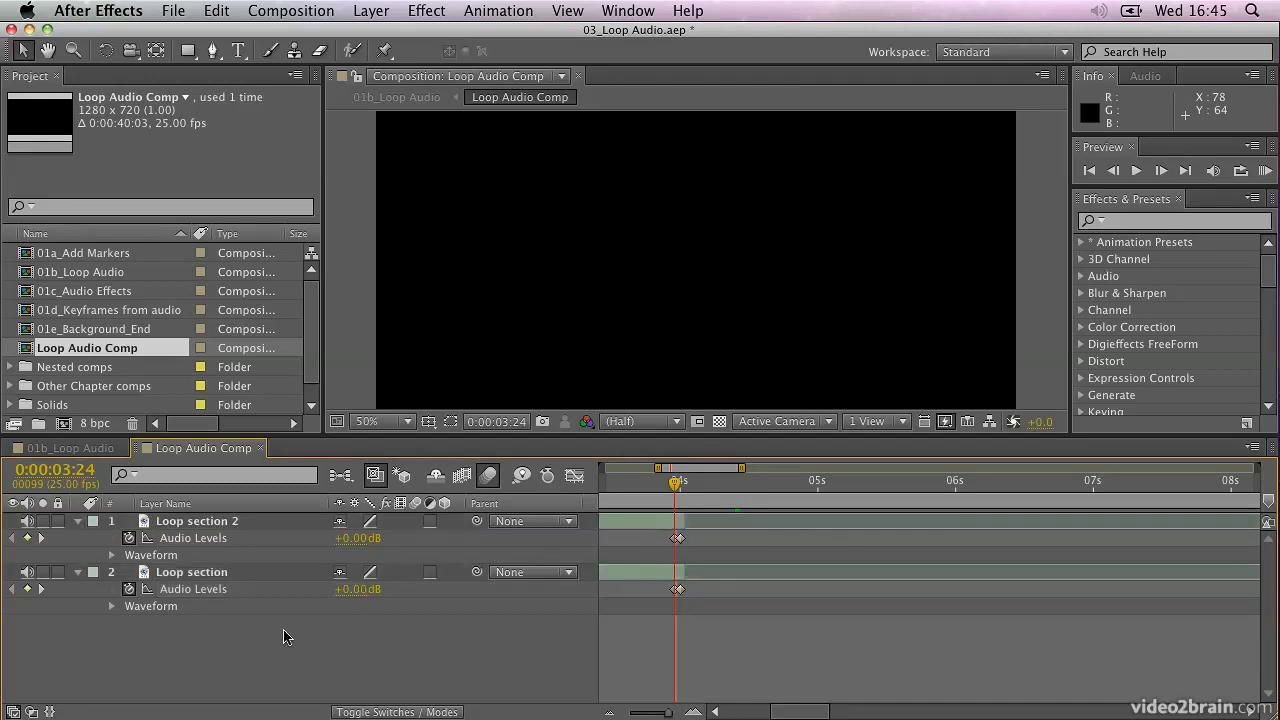
{"action": "left_click", "coordinate": [240, 526]}
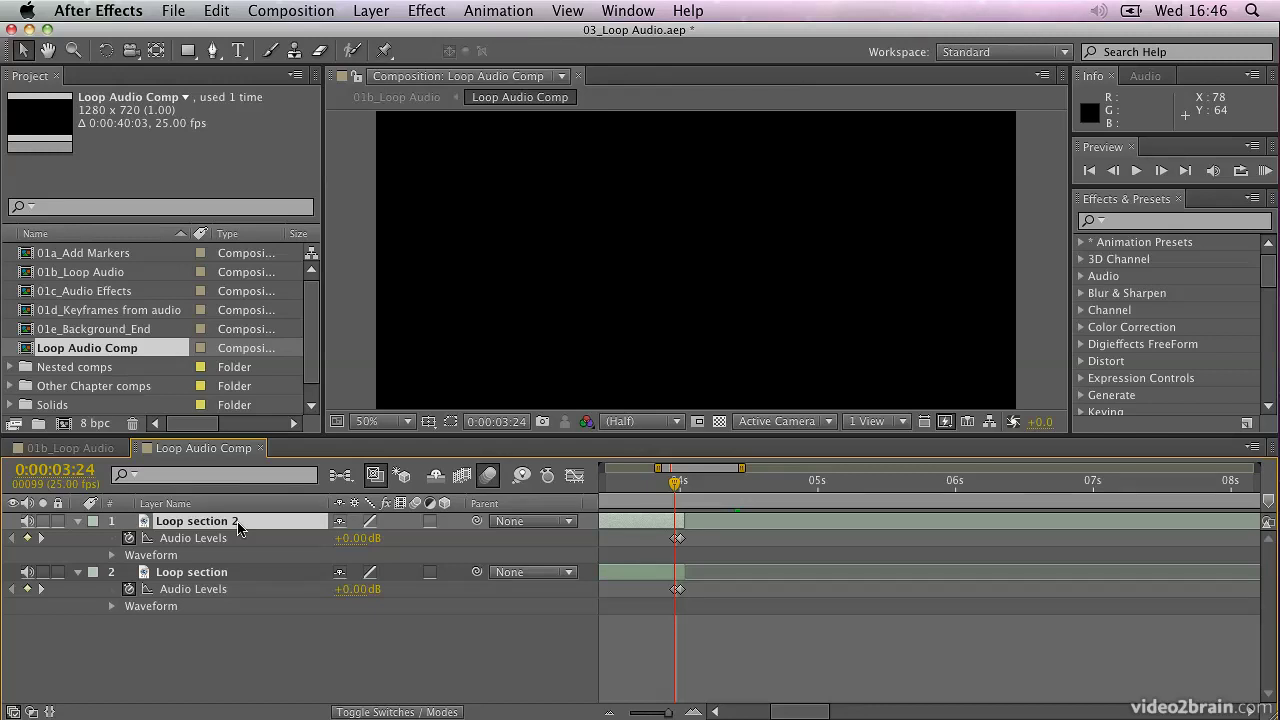
{"action": "key", "text": "bracketleft"}
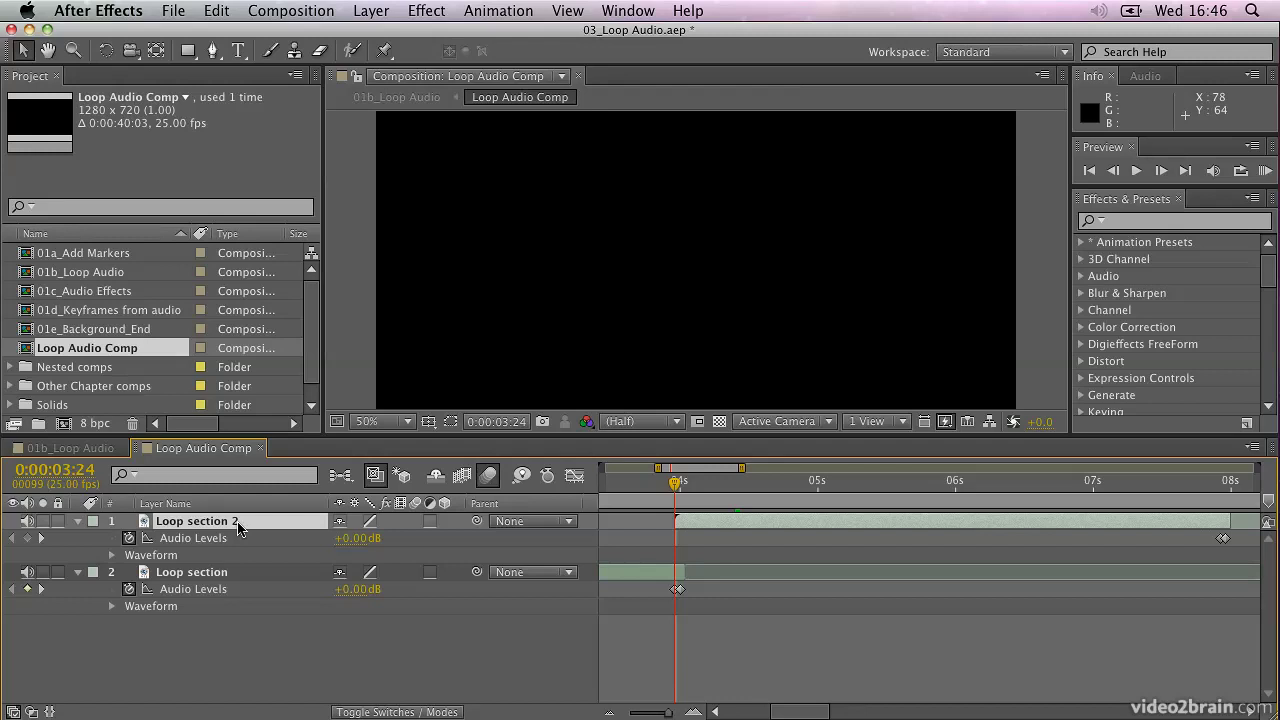
{"action": "key", "text": "minus"}
{"action": "key", "text": "minus"}
{"action": "key", "text": "minus"}
{"action": "key", "text": "minus"}
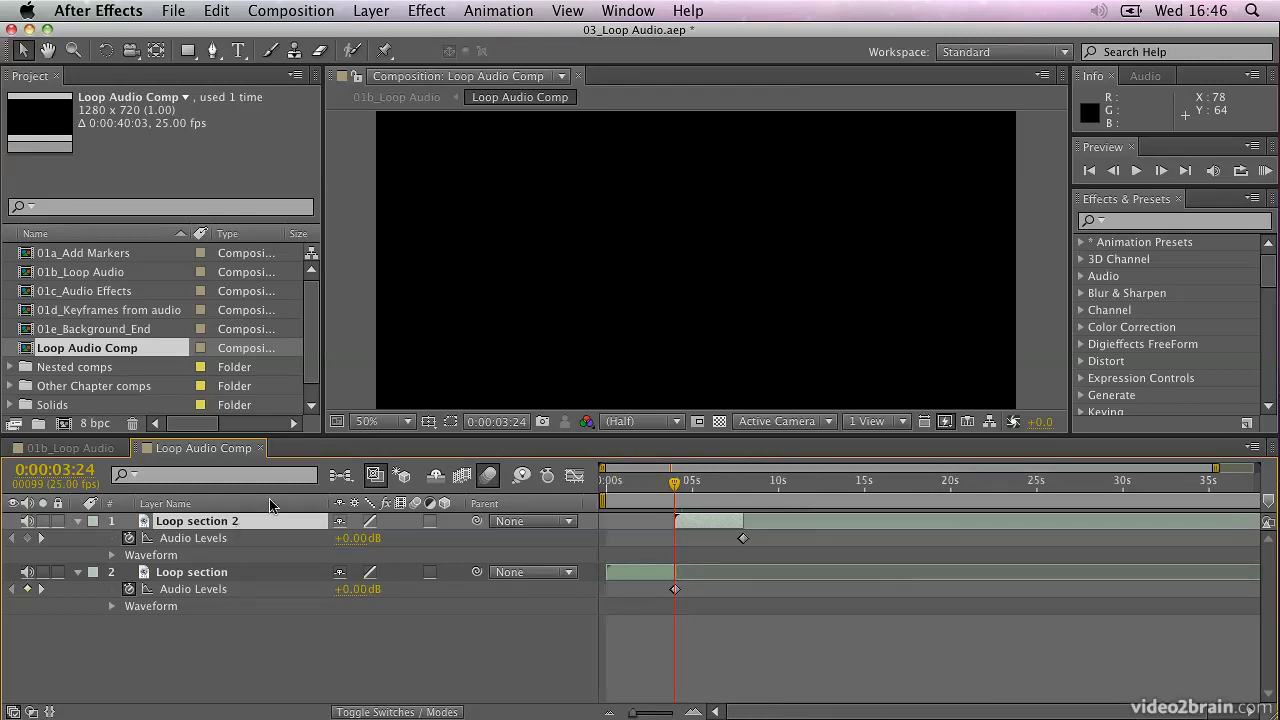
{"action": "left_click_drag", "start_coordinate": [628, 487], "coordinate": [584, 484]}
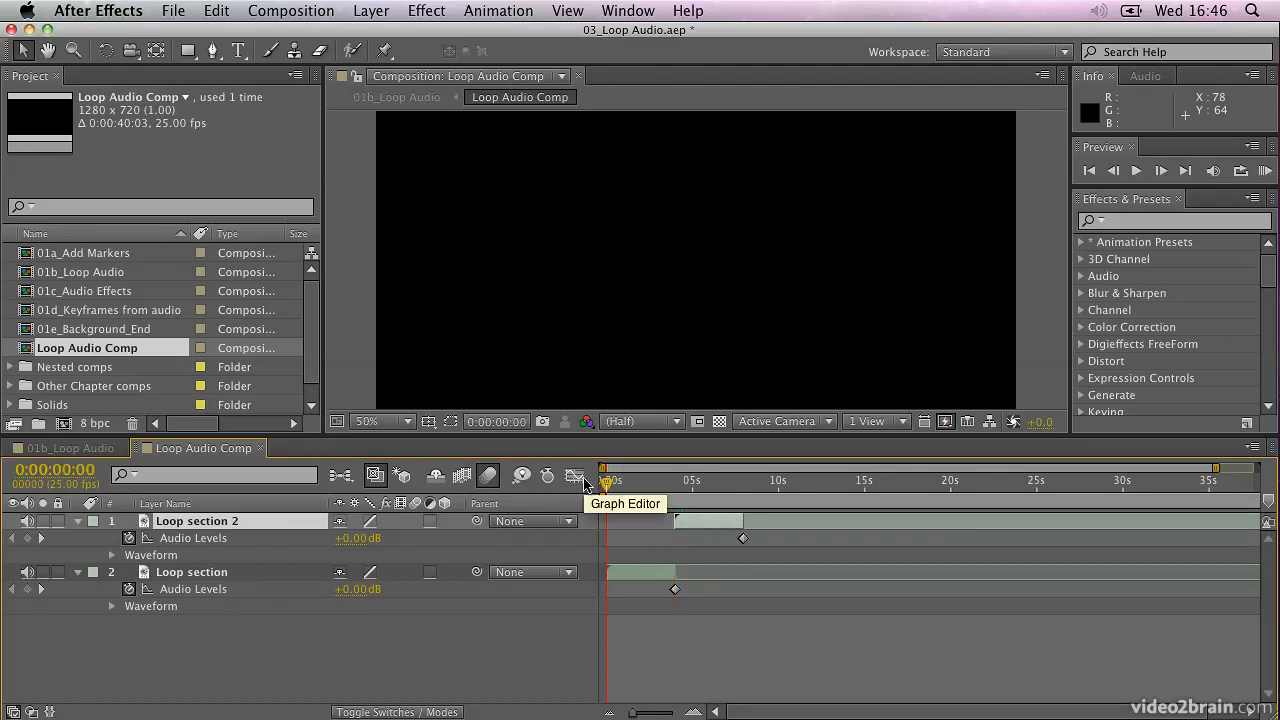
{"action": "key", "text": "KP_Decimal"}
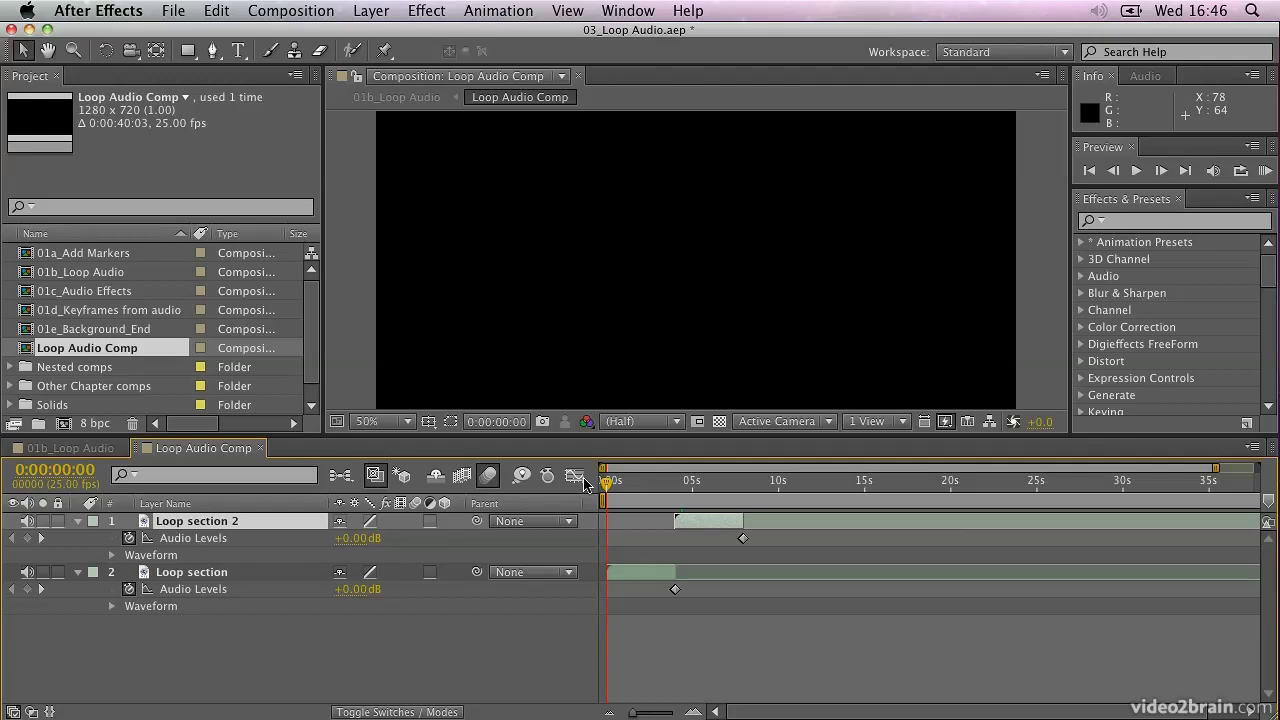
- End the work area at 7:24 and trim Loop Audio Comp to it, making it 8 seconds long
{"action": "left_click", "coordinate": [742, 481]}
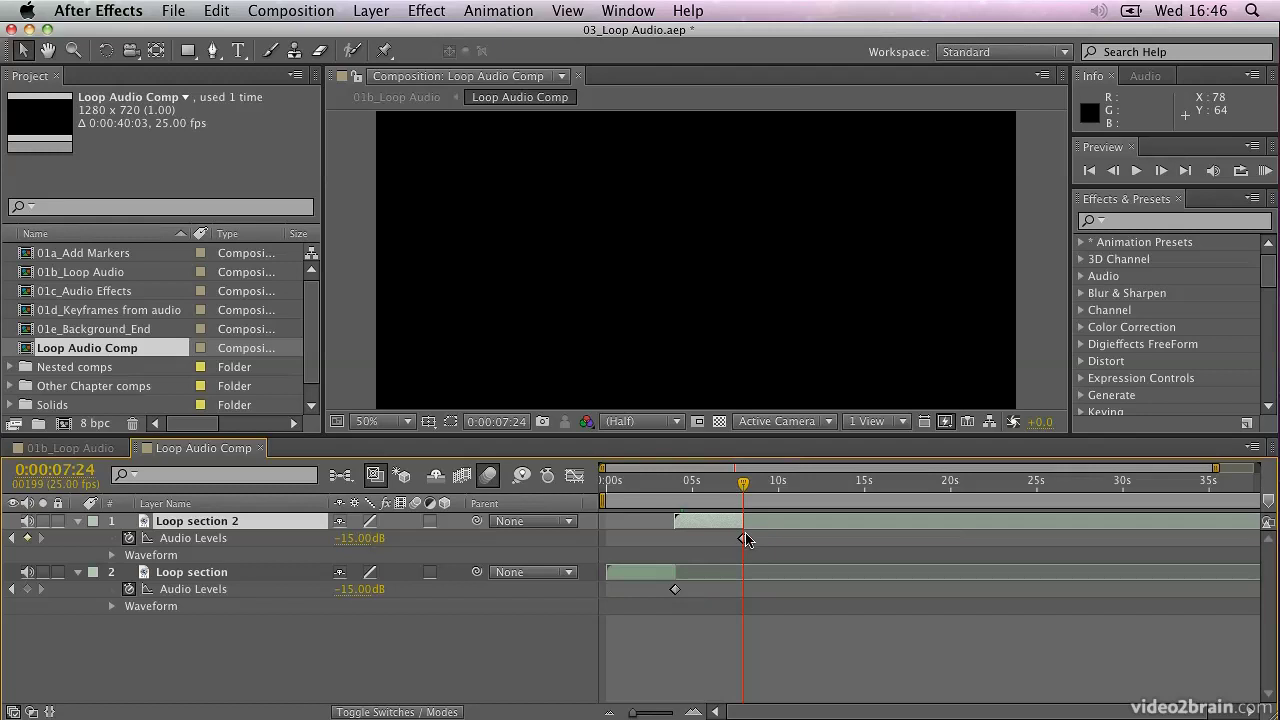
{"action": "mouse_move", "coordinate": [746, 540]}
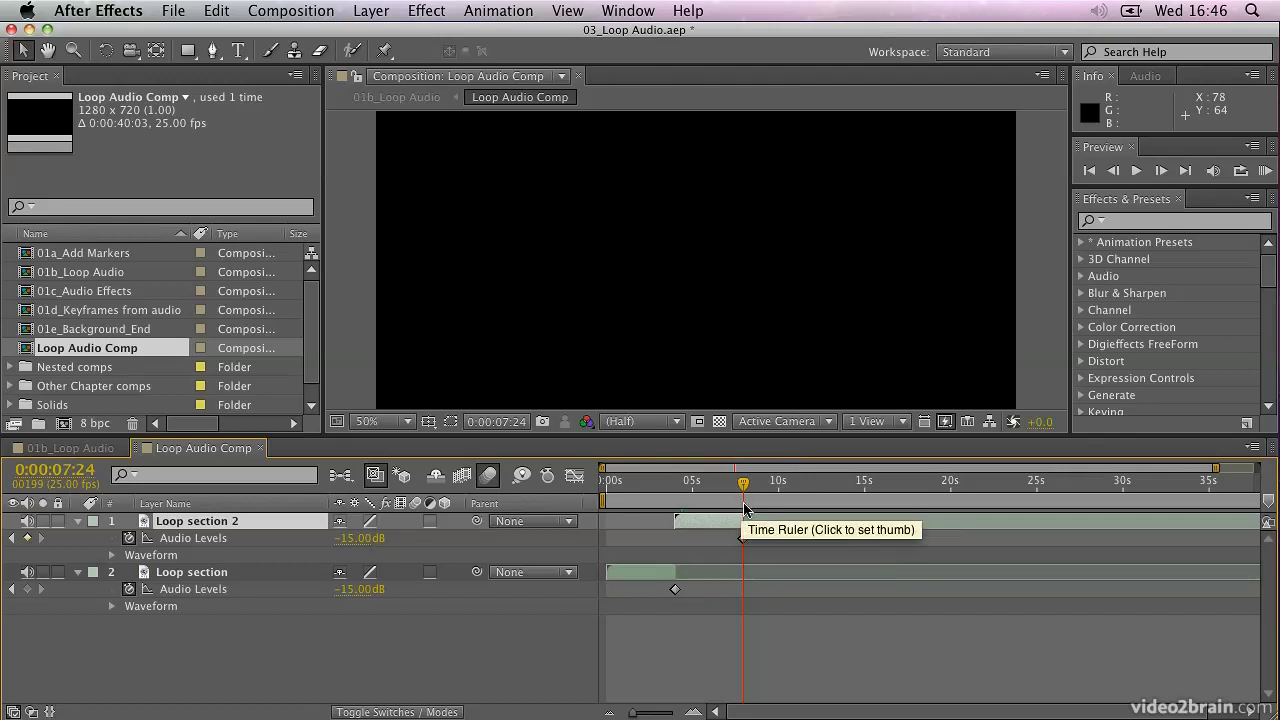
{"action": "key", "text": "n"}
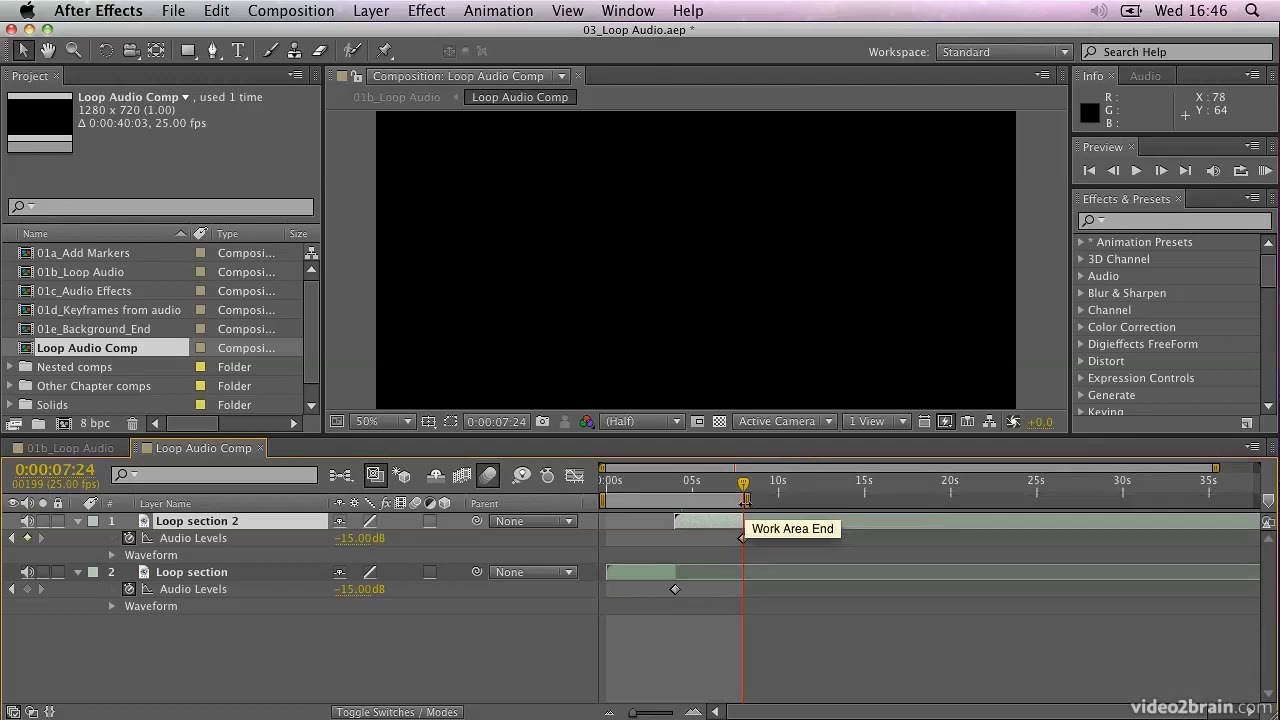
{"action": "right_click", "coordinate": [693, 503]}
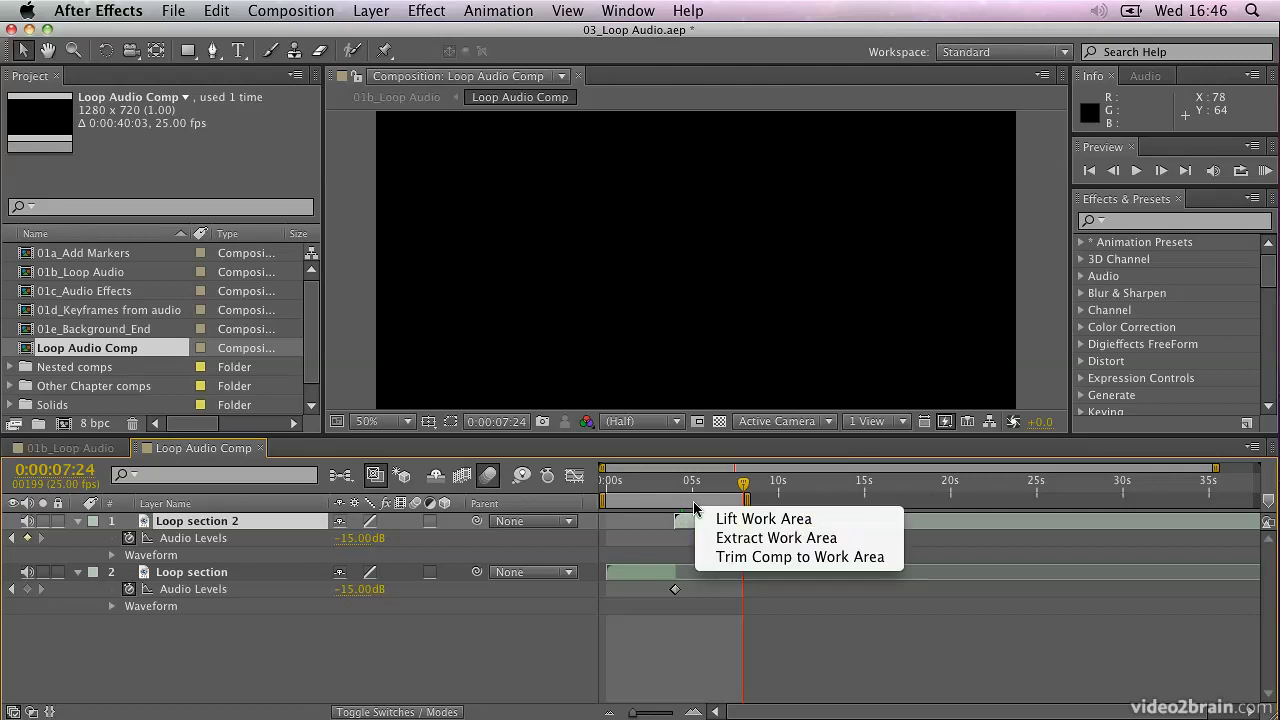
{"action": "left_click", "coordinate": [765, 558]}
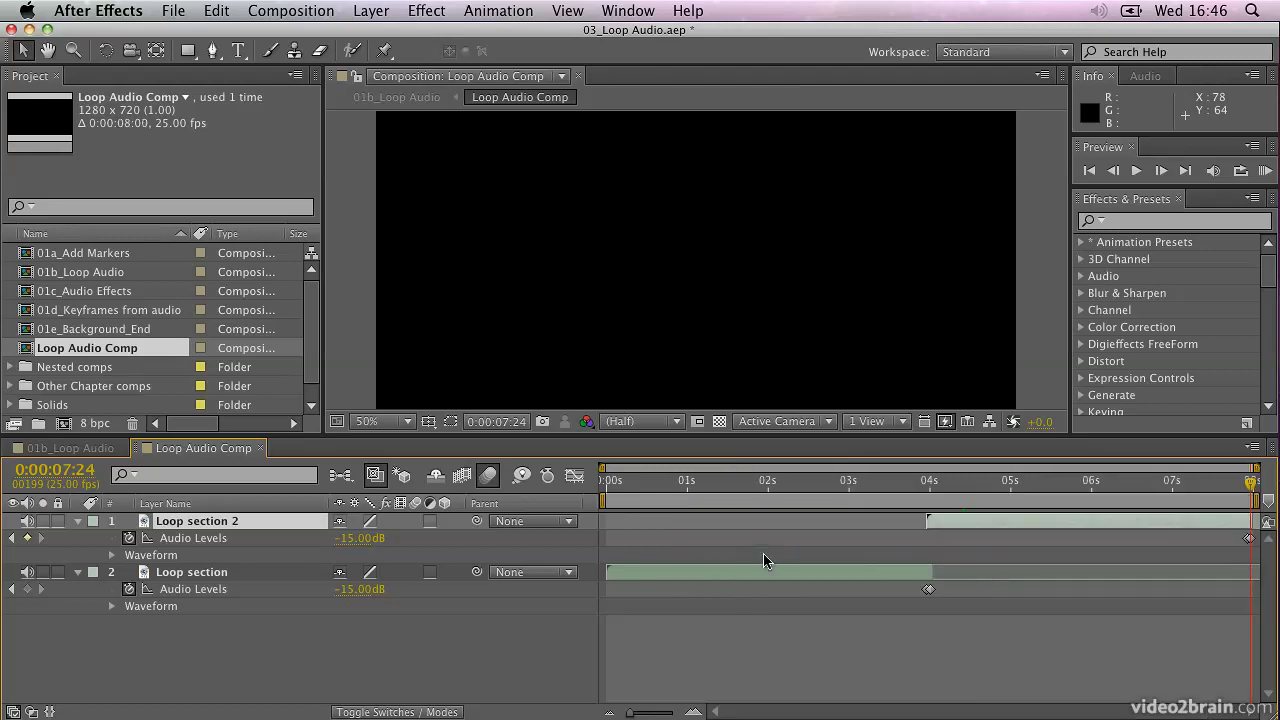